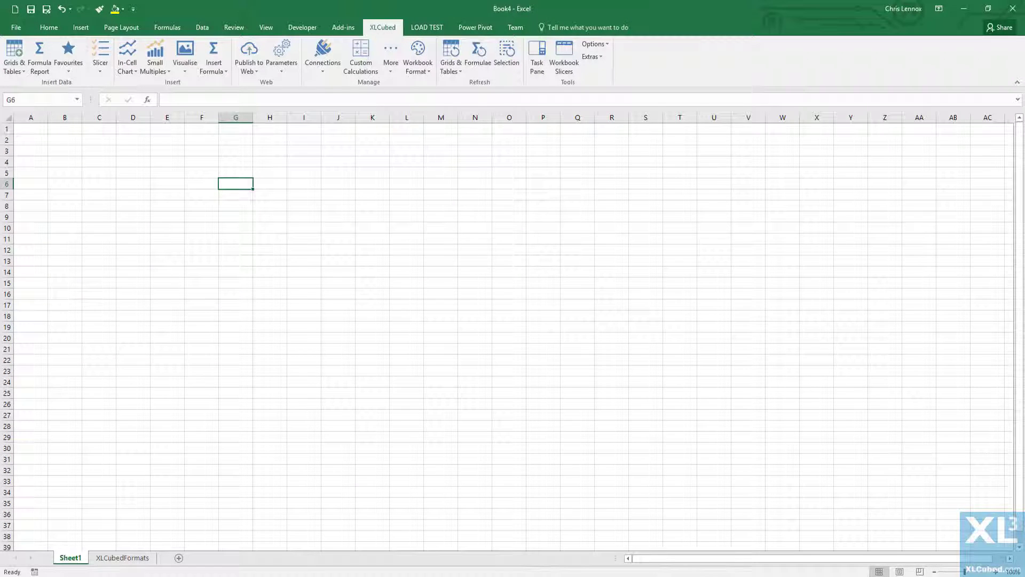
- Create a new grid connected to the AdventureWorksDW2014 database on the local SQL Server
click(9, 52)
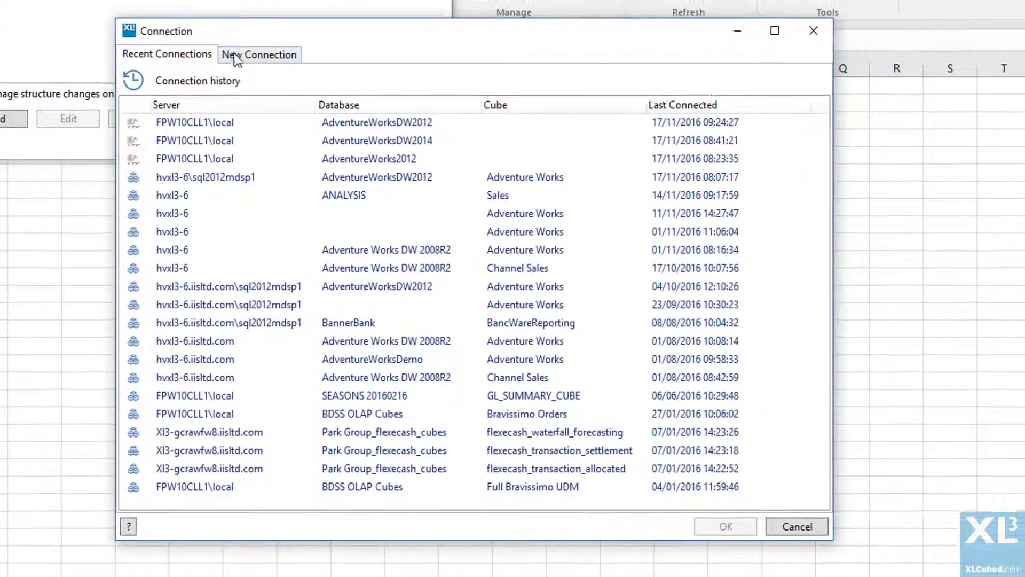
click(229, 74)
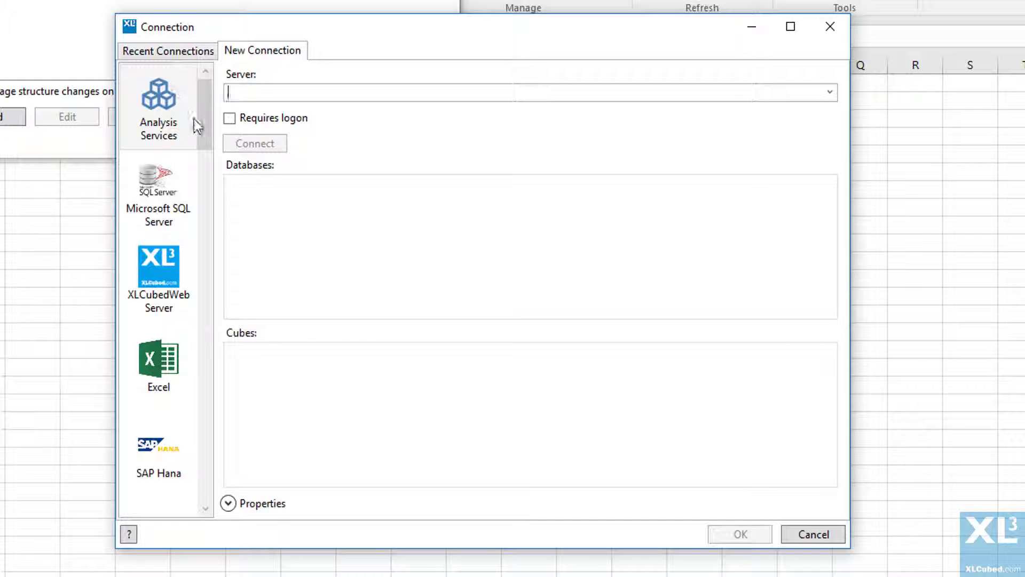
drag(201, 127, 270, 93)
click(159, 198)
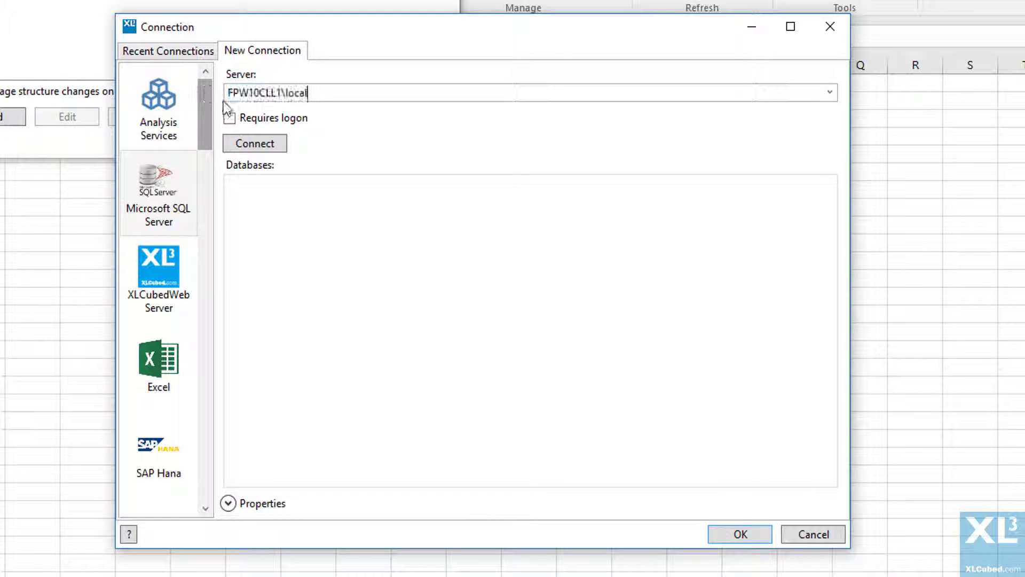
click(259, 144)
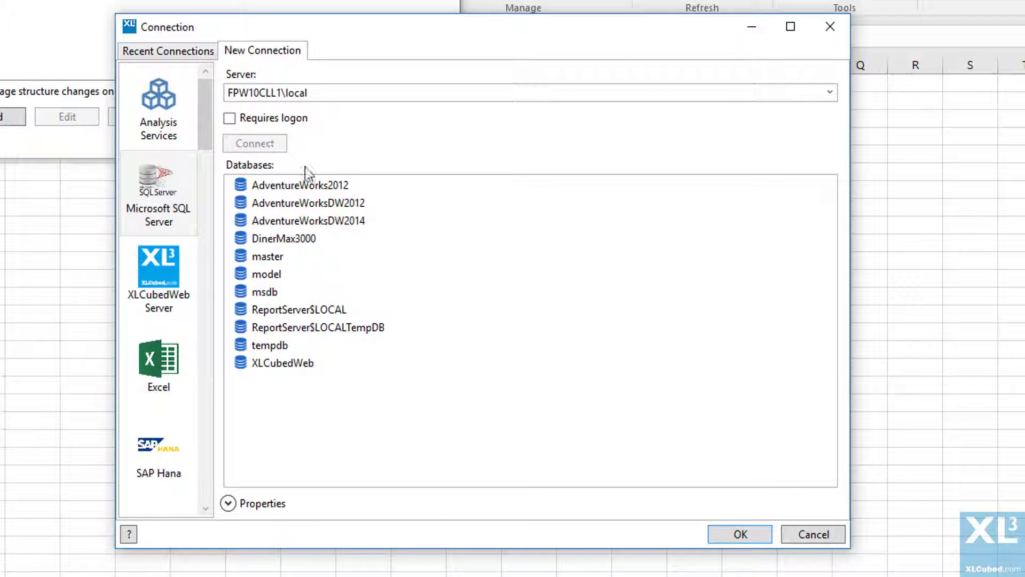
click(328, 219)
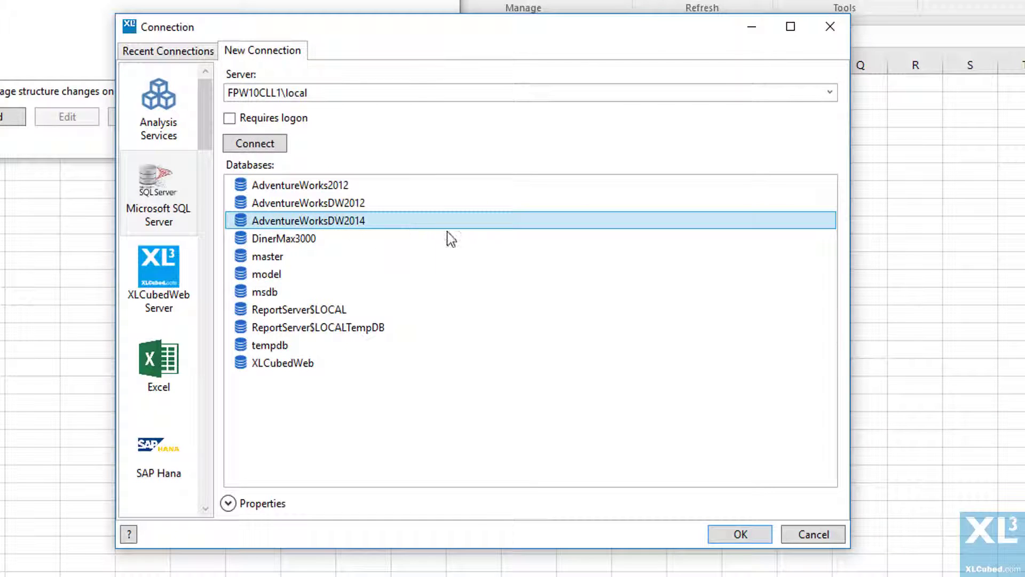
click(743, 533)
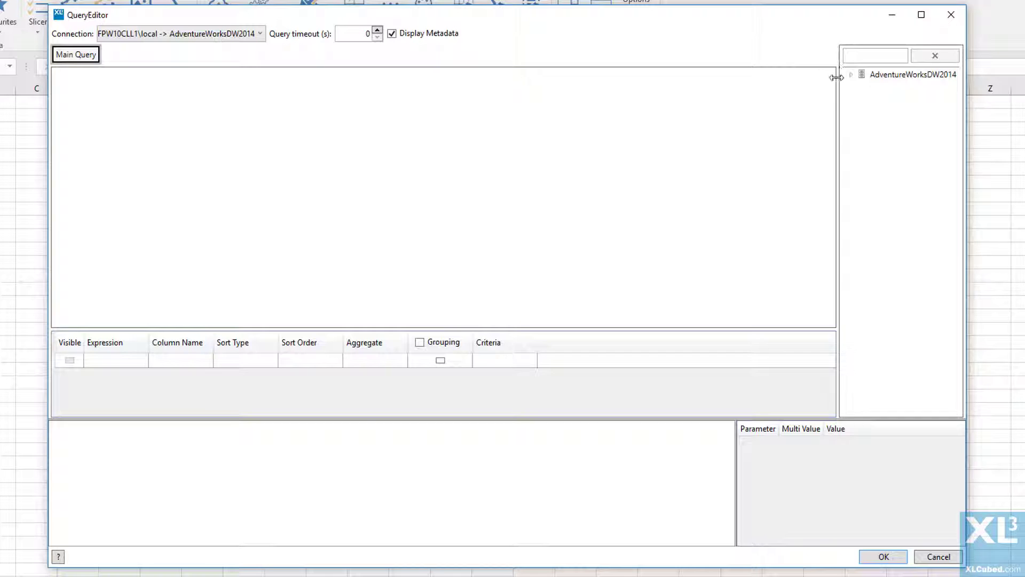
- Add DimProduct, DimProductSubcategory and DimProductCategory to the query, then remove DimProduct and DimProductSubcategory
drag(837, 77, 786, 78)
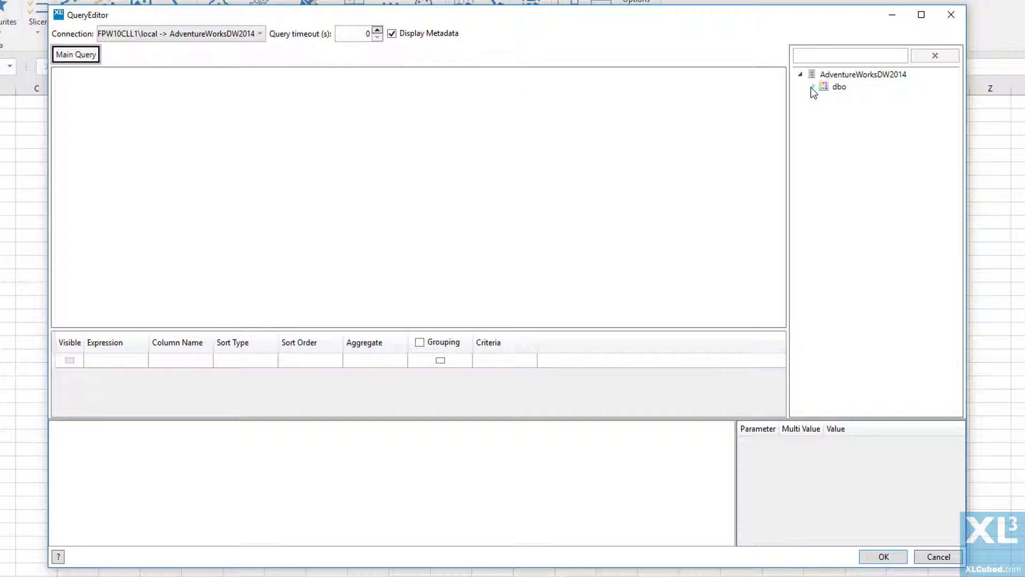
click(811, 87)
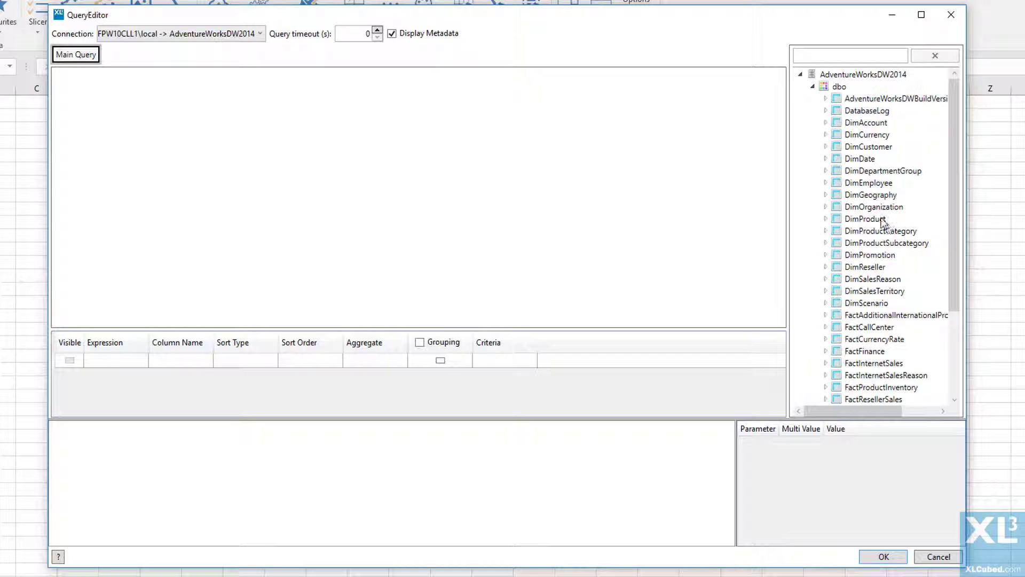
drag(884, 224, 315, 109)
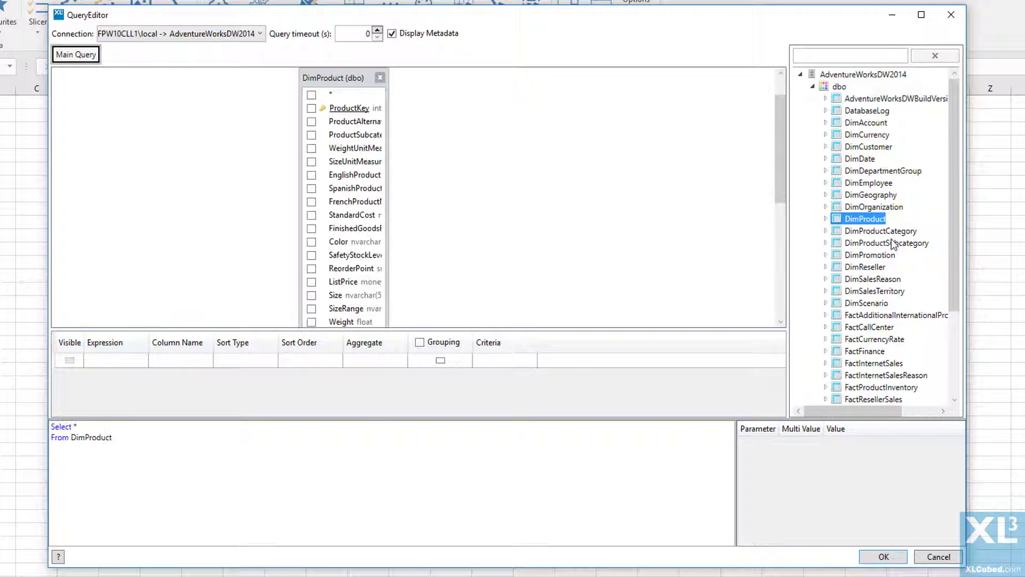
drag(893, 243, 545, 151)
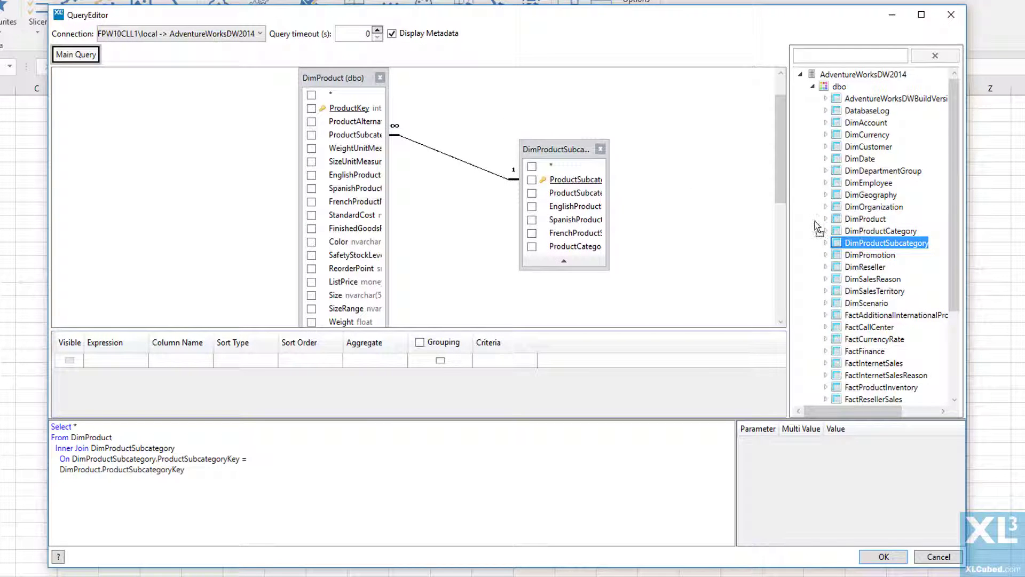
drag(817, 229, 714, 133)
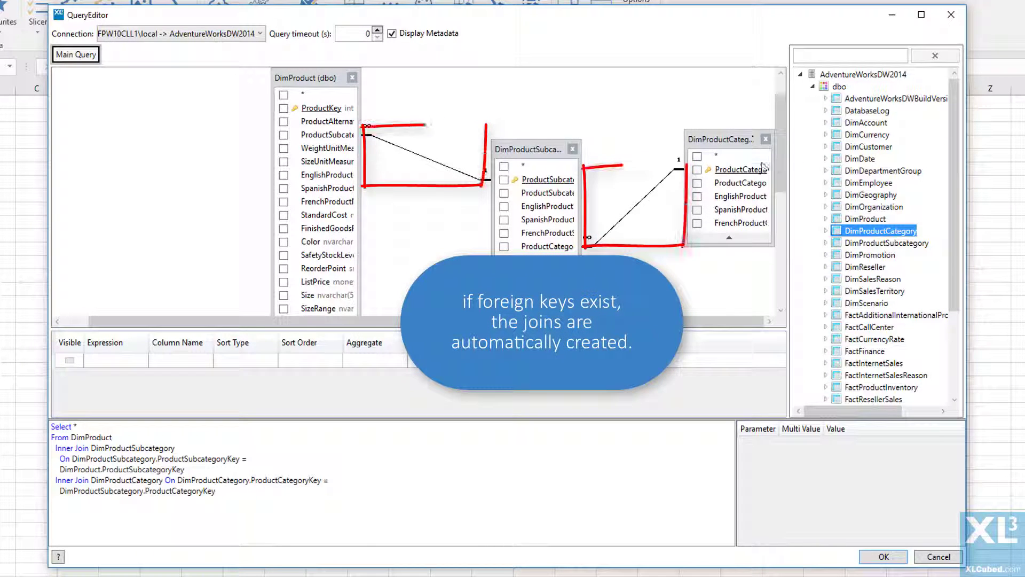
click(352, 78)
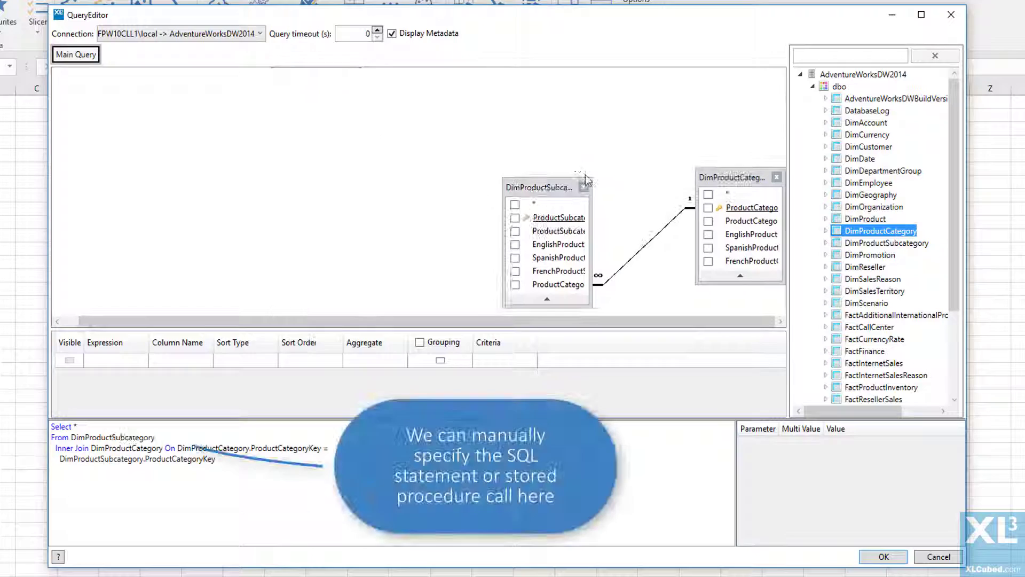
click(585, 188)
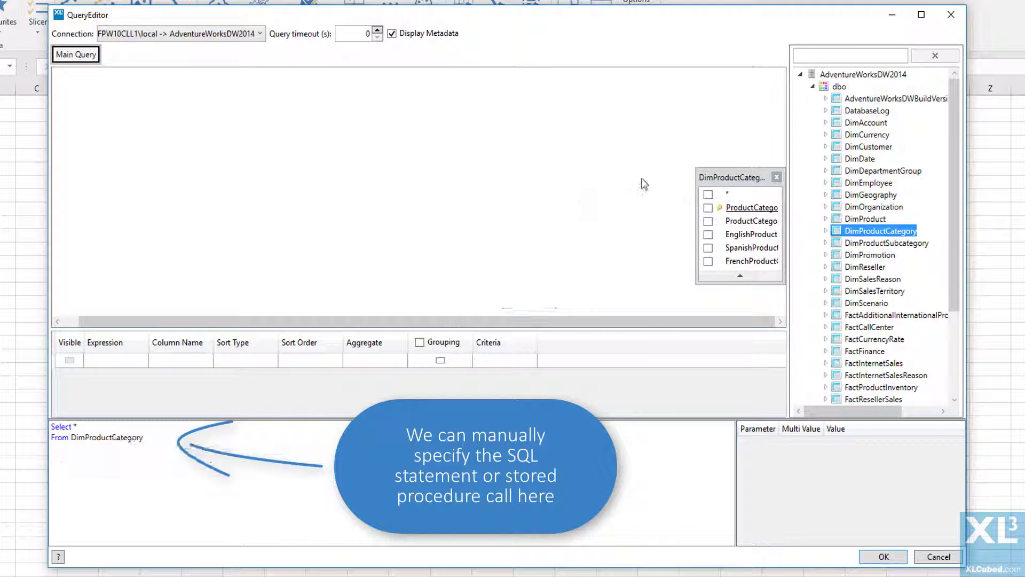
- Replace DimProductCategory with the vDMPrep view and accept the query
click(777, 177)
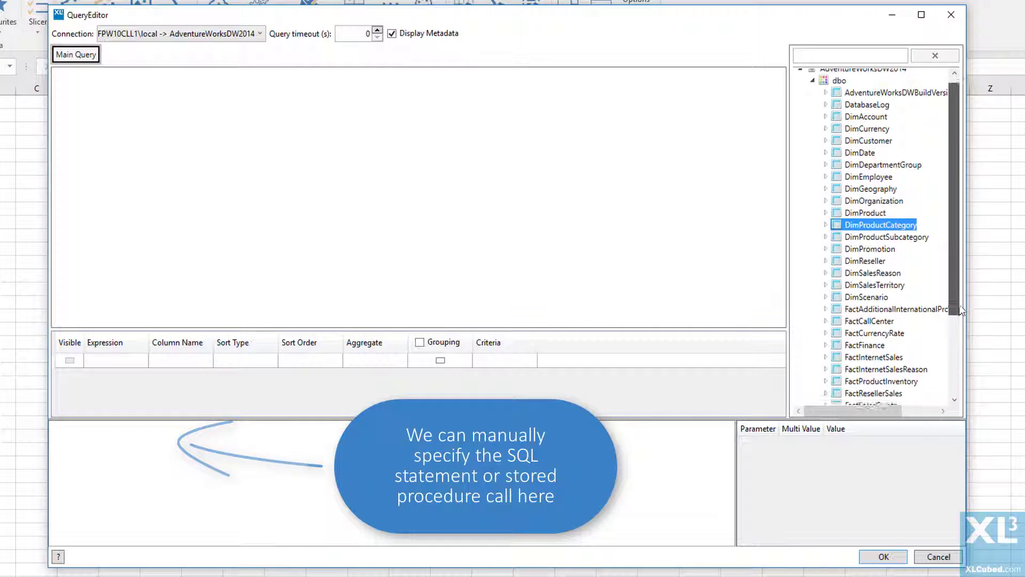
drag(959, 271, 959, 354)
drag(860, 375, 388, 129)
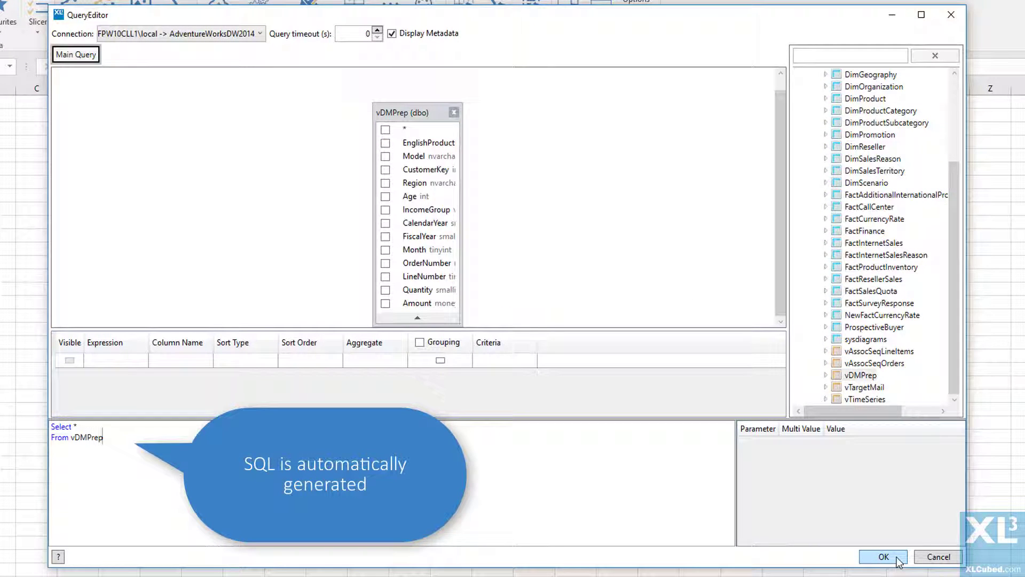
click(898, 559)
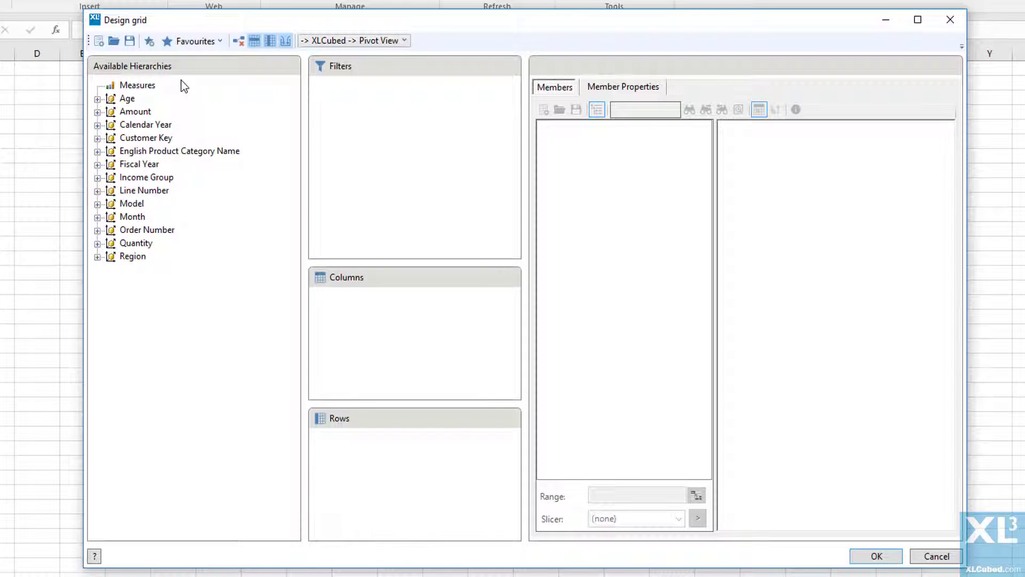
- Put Measures on columns and select Sum of Amount and Sum of Quantity
drag(133, 88, 357, 324)
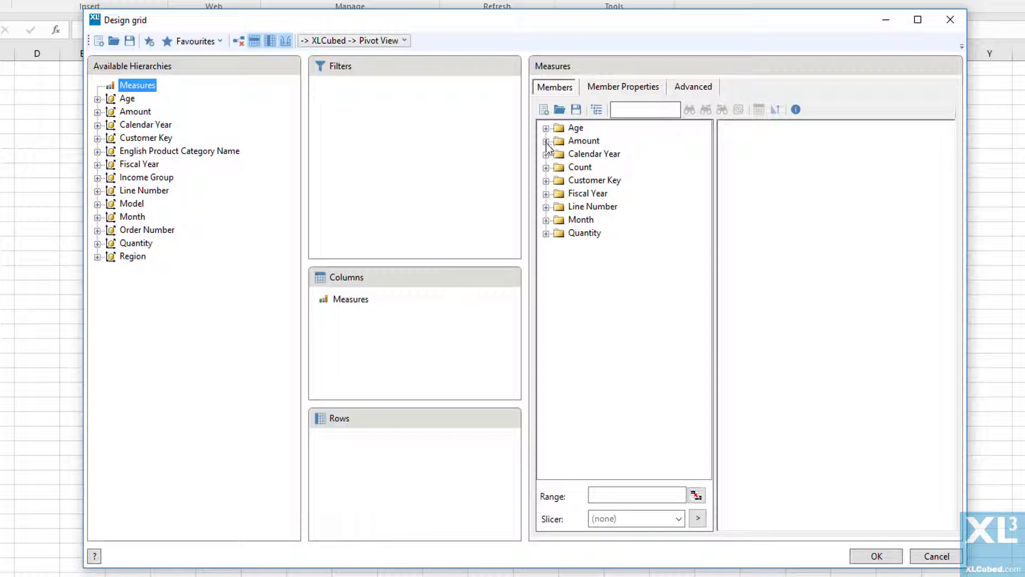
click(547, 142)
drag(593, 155, 793, 150)
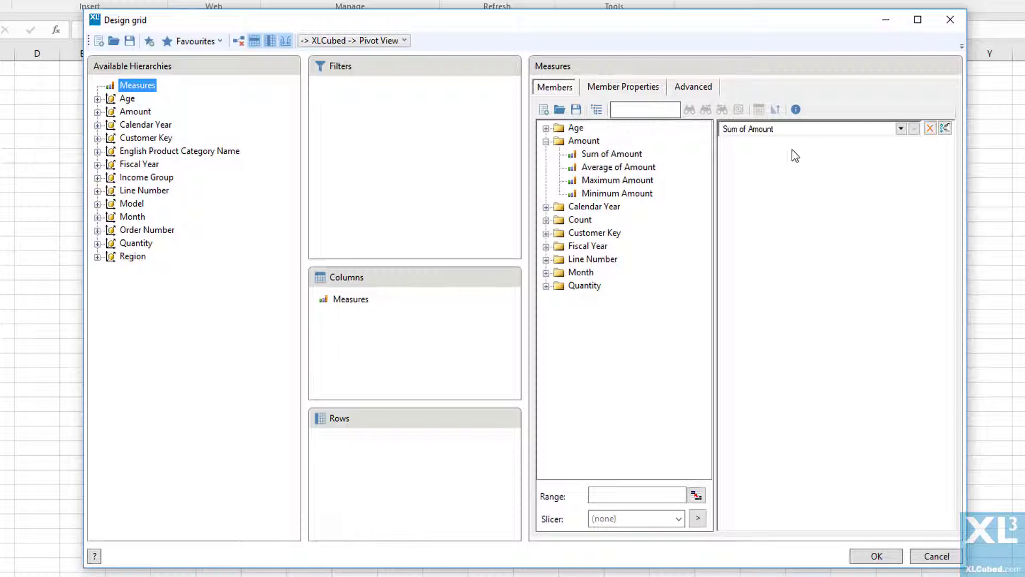
click(546, 286)
drag(613, 299, 803, 265)
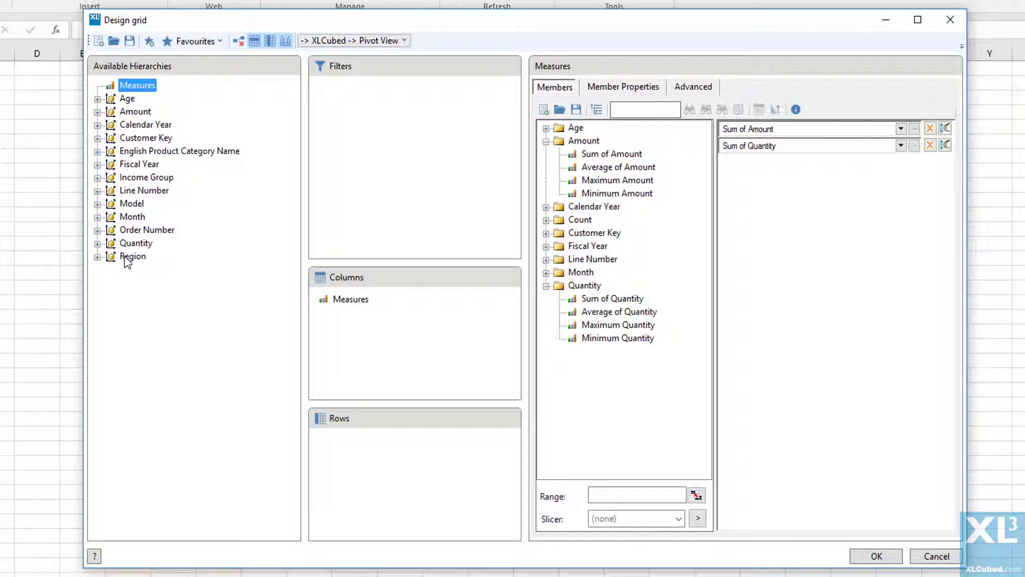
- Place Region on rows and add Fiscal Year, Month and English Product Category Name as filters
drag(146, 260, 367, 451)
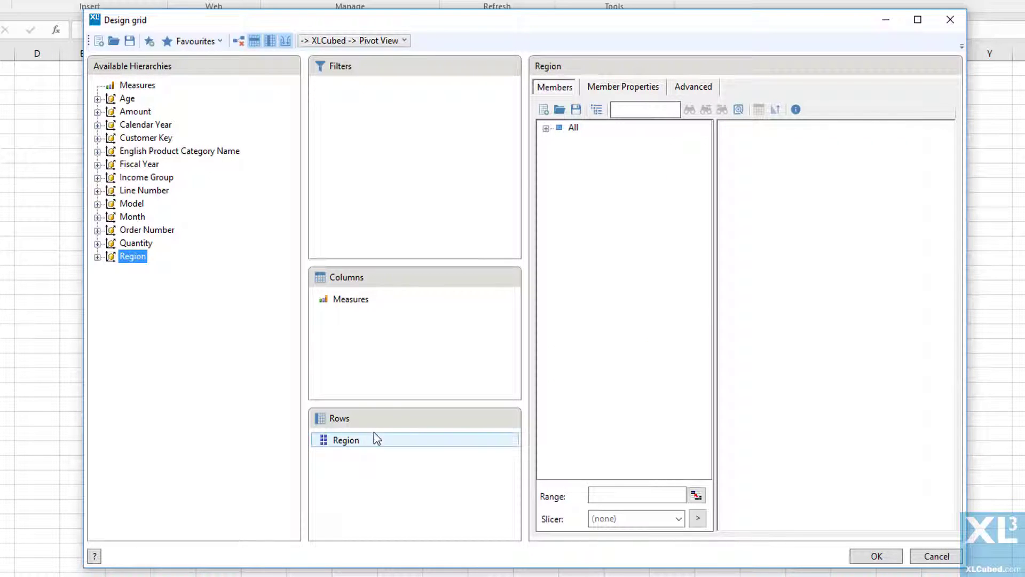
click(546, 128)
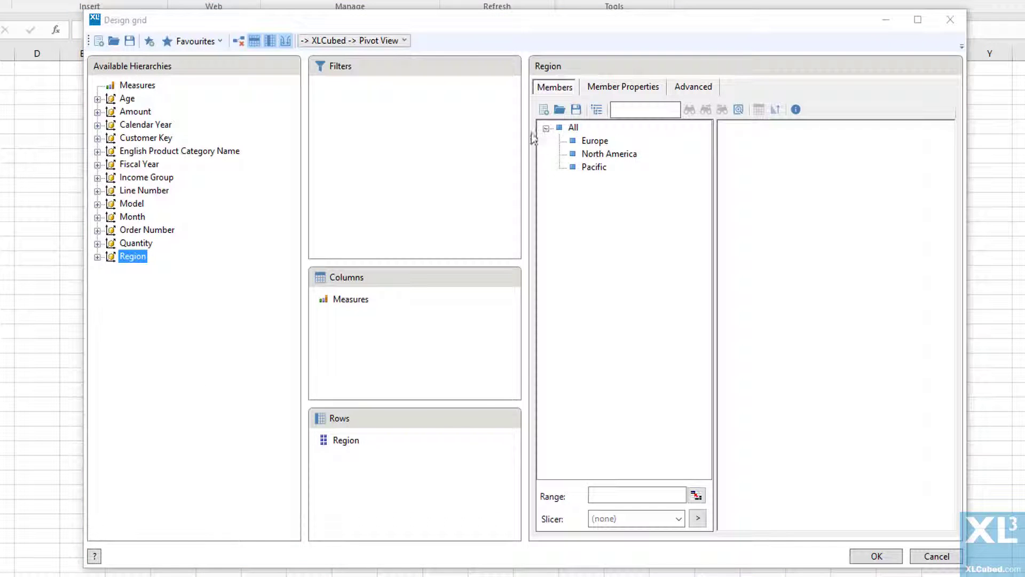
drag(149, 164, 393, 144)
drag(132, 217, 326, 146)
drag(160, 152, 374, 156)
drag(132, 203, 368, 179)
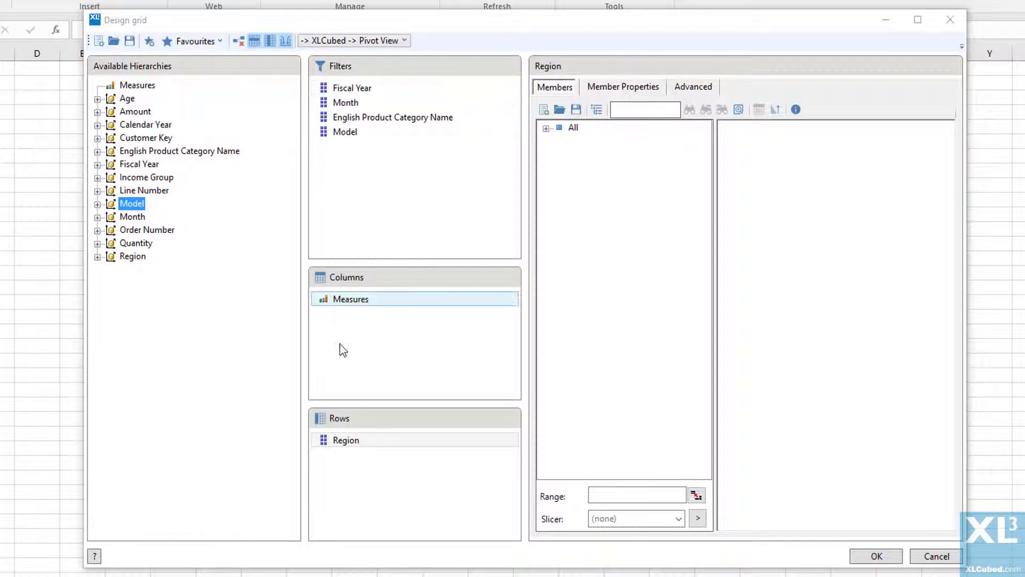
- Set the Region rows to the children of All: Europe, North America and Pacific
click(362, 442)
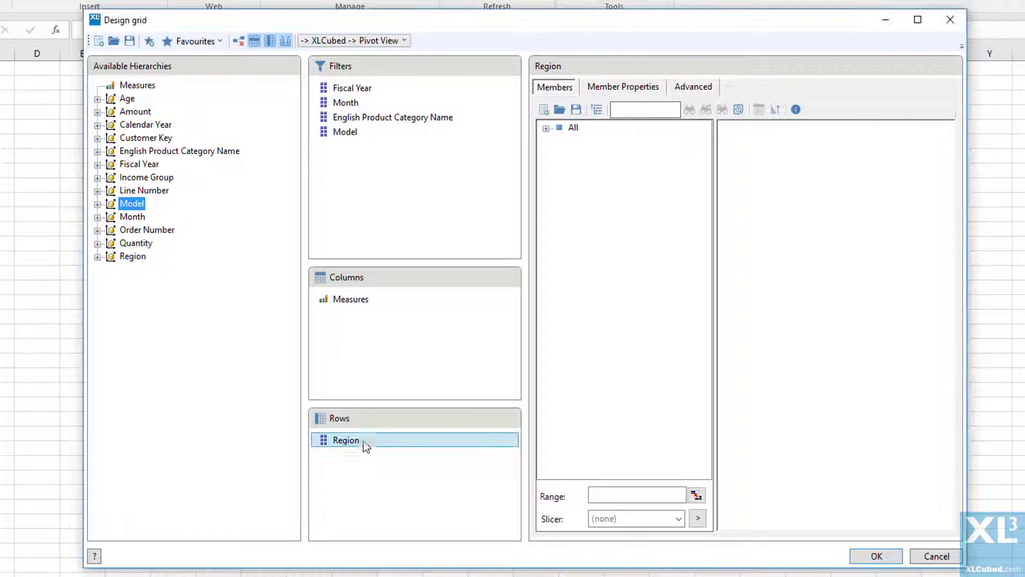
double_click(569, 130)
click(906, 131)
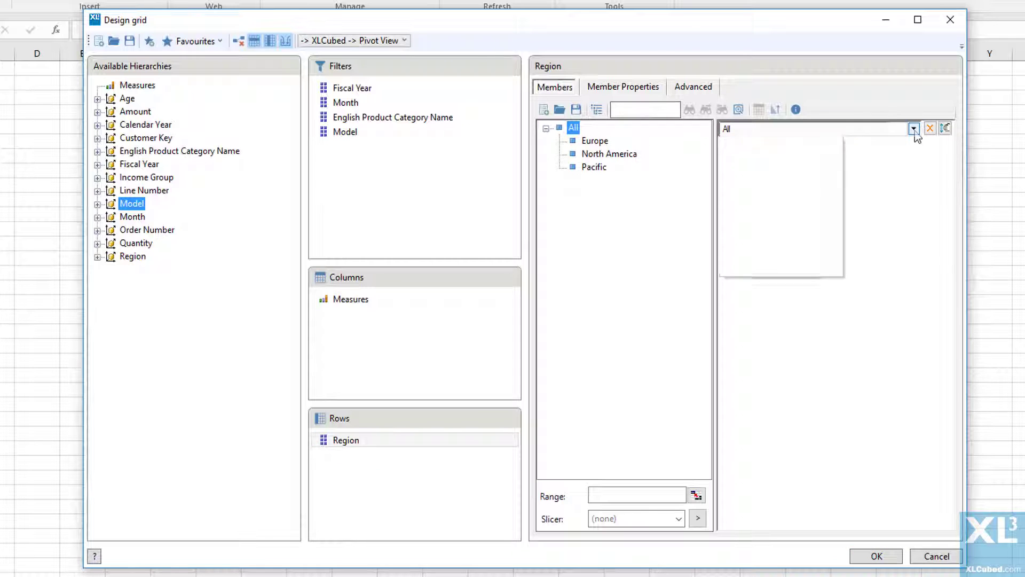
click(768, 159)
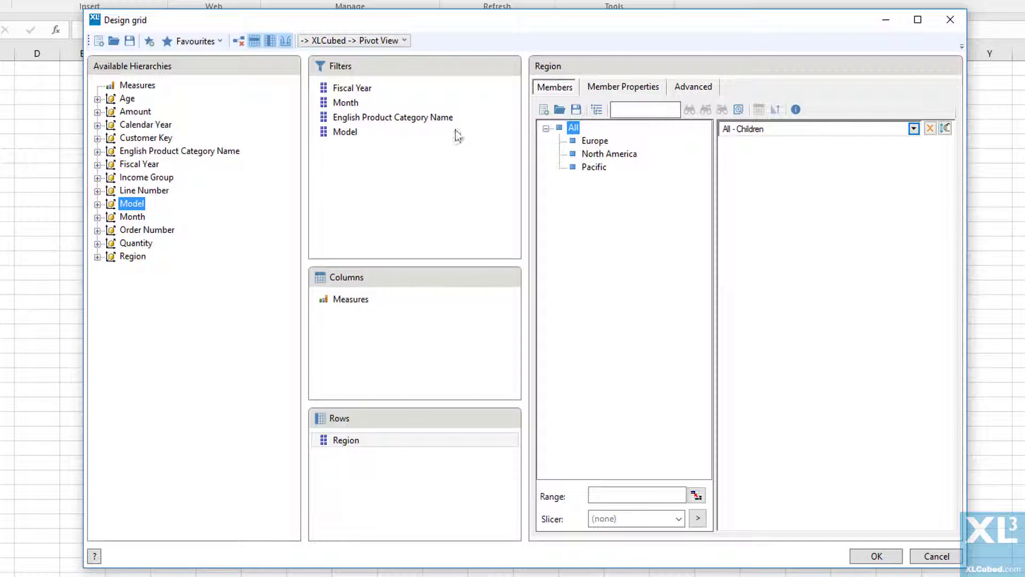
- Filter Fiscal Year to 2012 and apply the grid design to the sheet
click(350, 86)
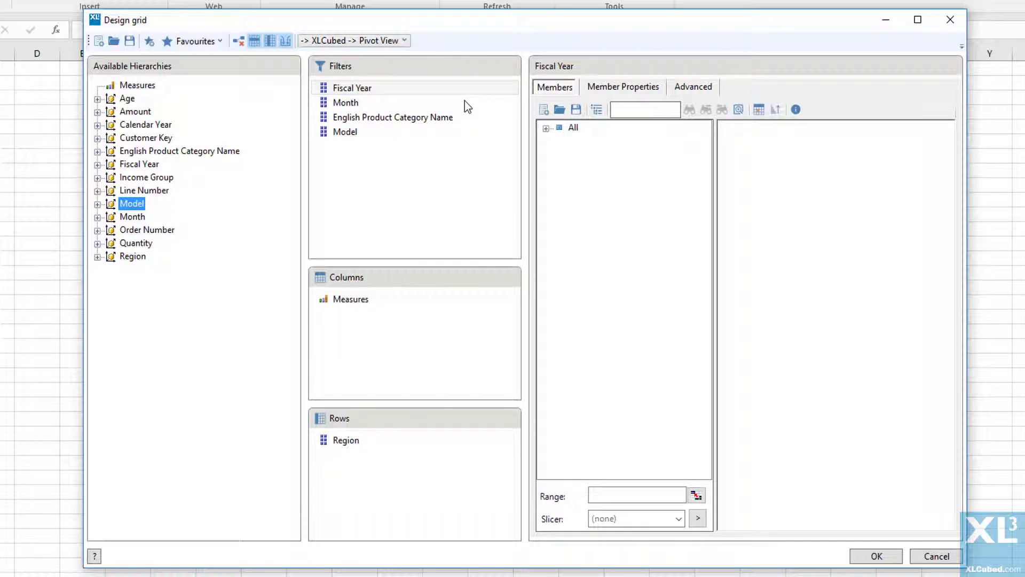
click(546, 129)
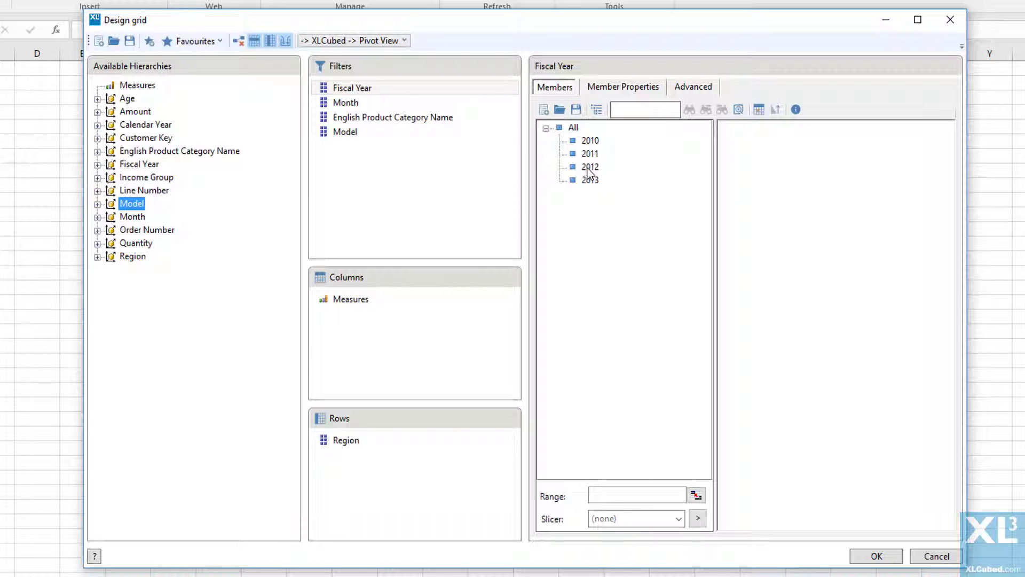
drag(589, 172, 837, 172)
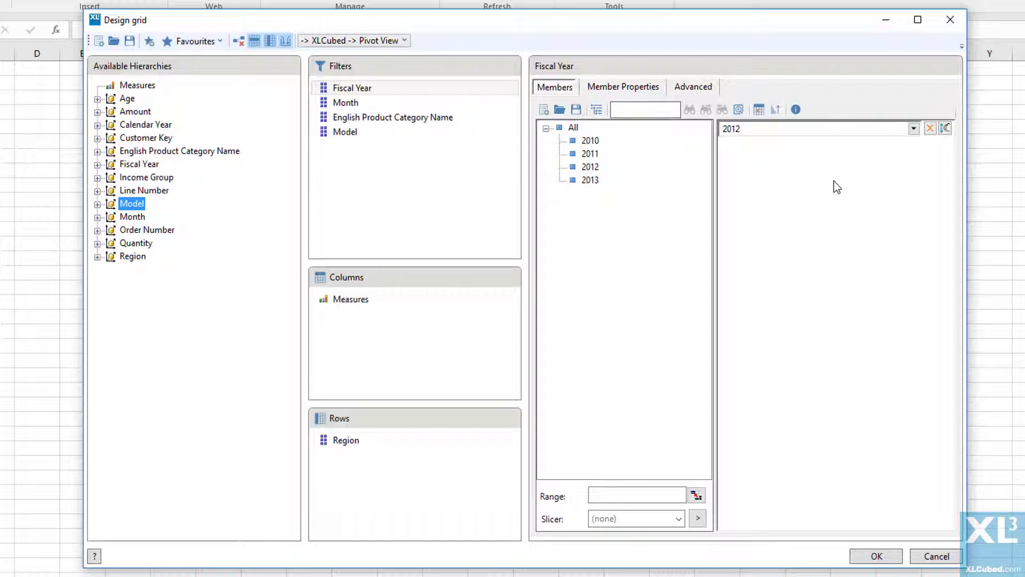
click(895, 559)
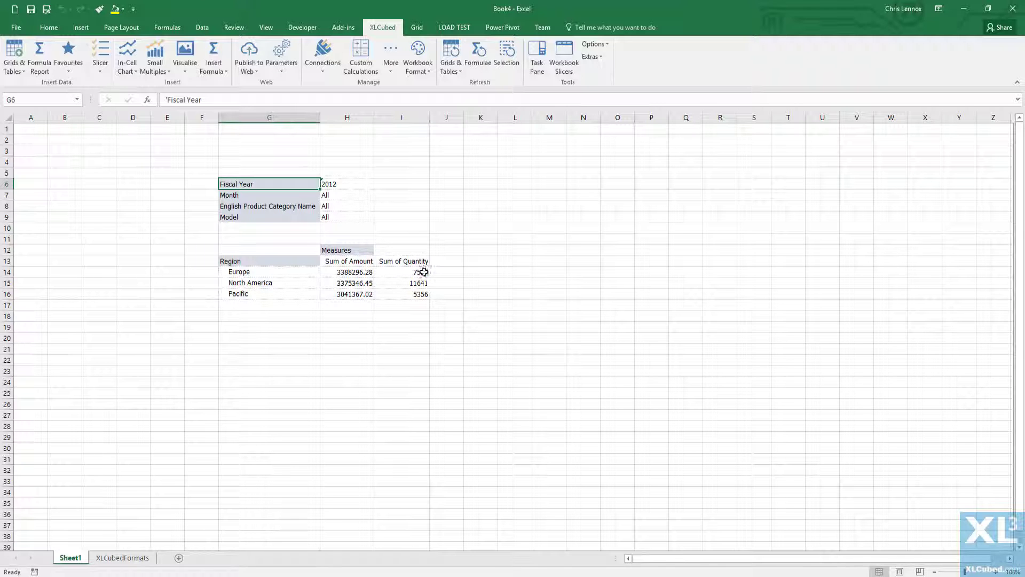
- Select the Sum of Quantity header cell I13
click(419, 262)
- Insert a calculated column after Sum of Quantity headed ASP
click(559, 37)
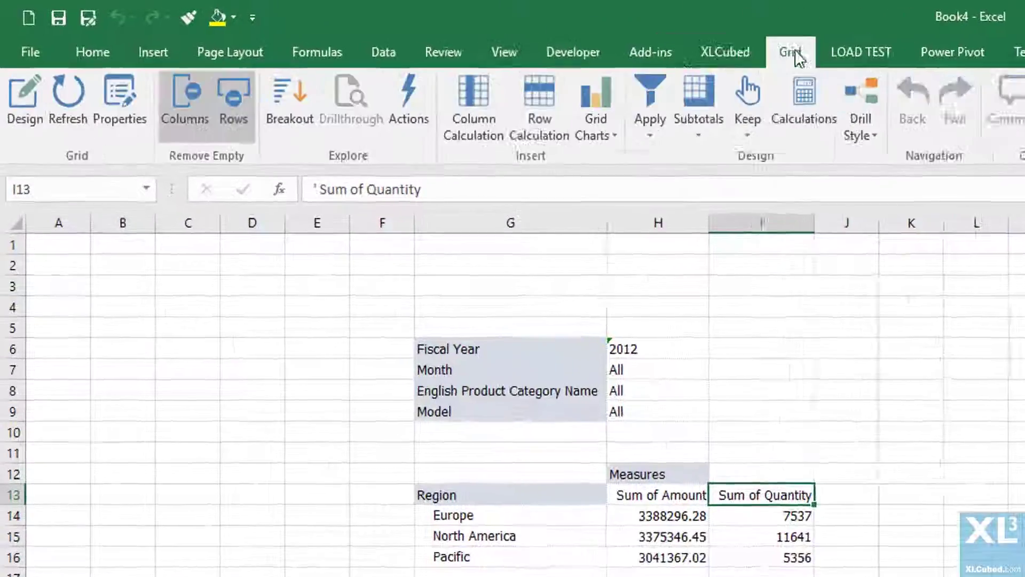
click(339, 73)
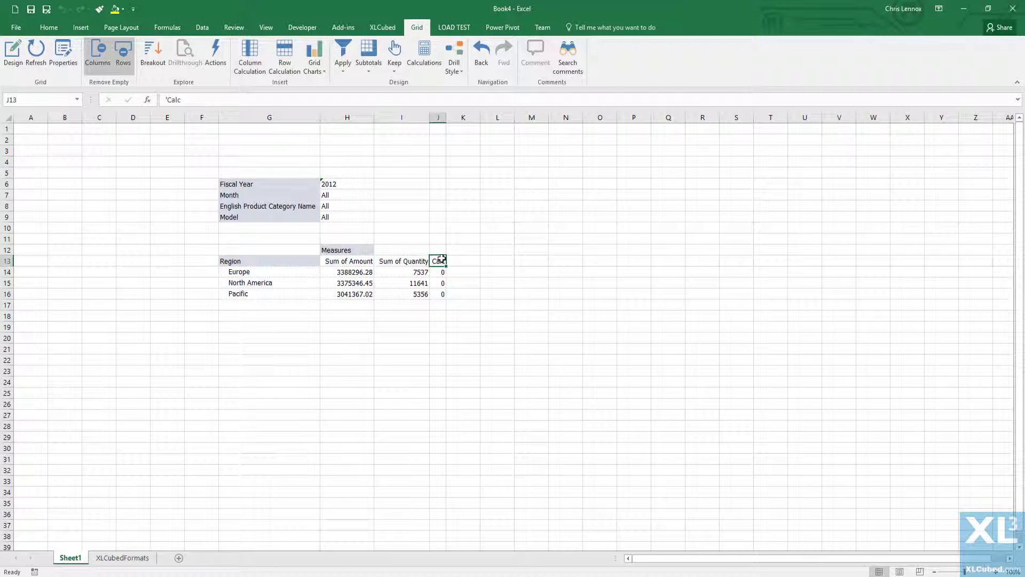
text(ASP)
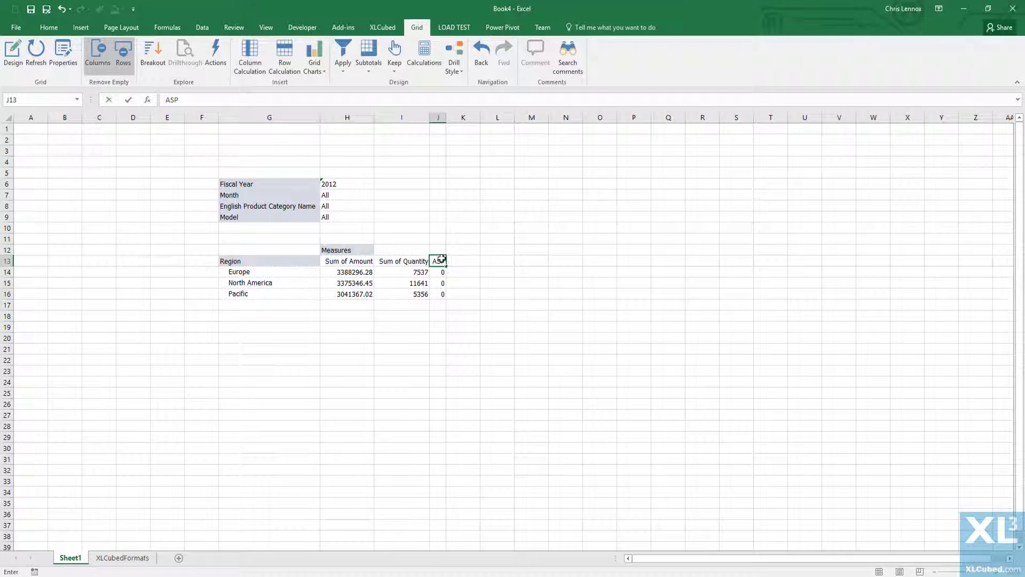
key(Return)
- Enter =H14/I14 as Europe's ASP formula, then select North America's ASP cell
key(Down)
text(=)
key(Left)
key(Left)
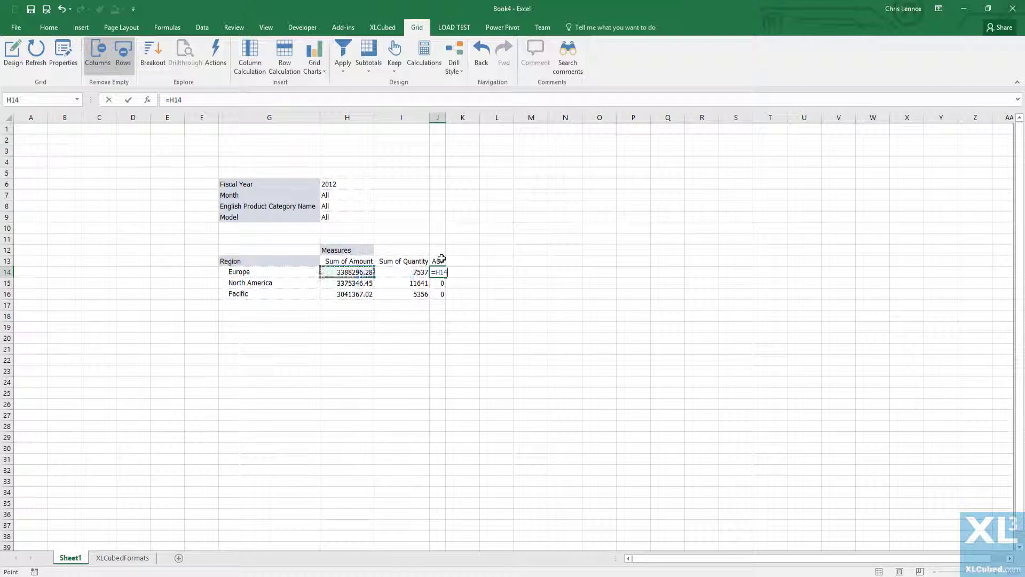
text(/)
key(Left)
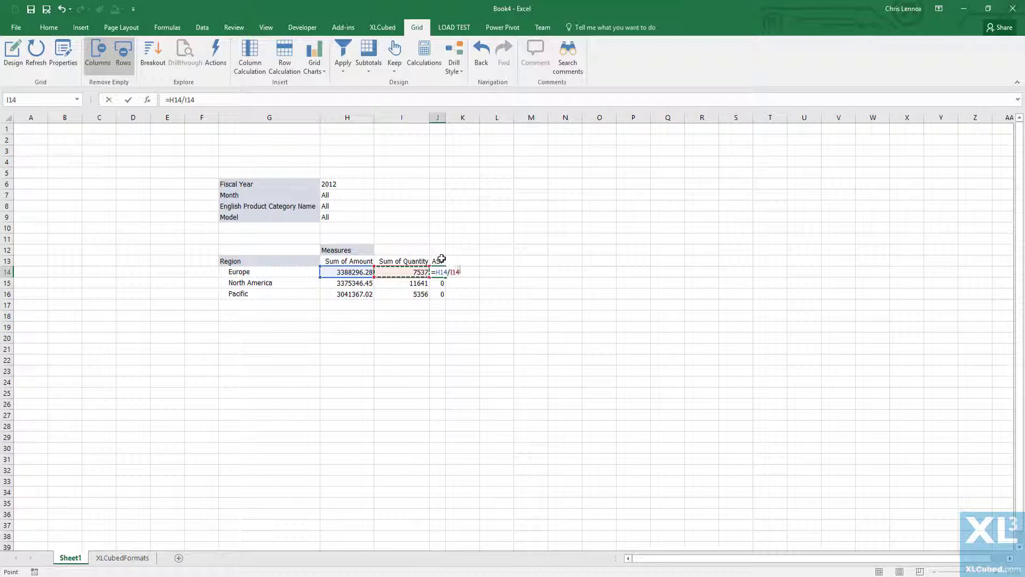
key(ctrl+Return)
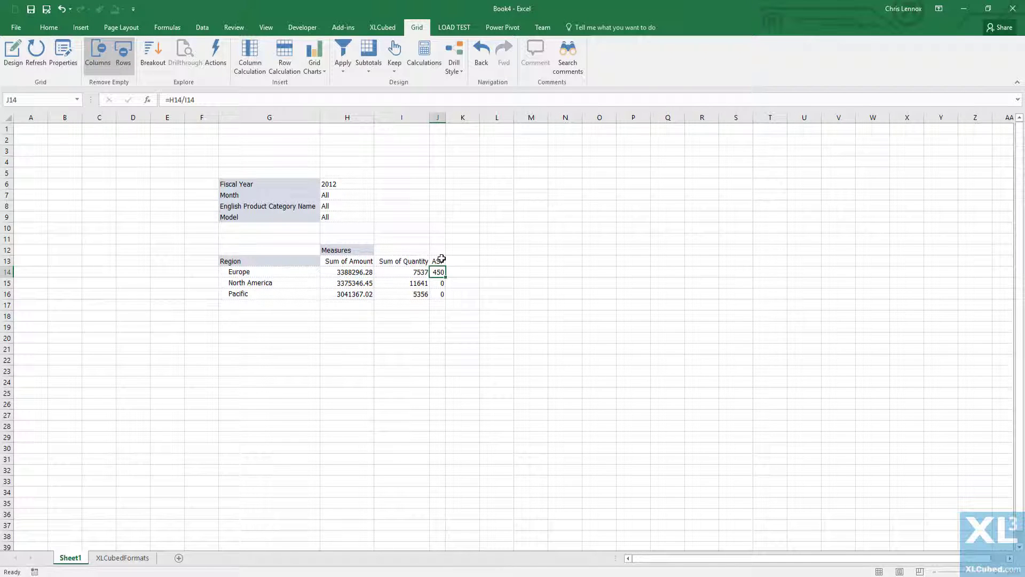
key(Down)
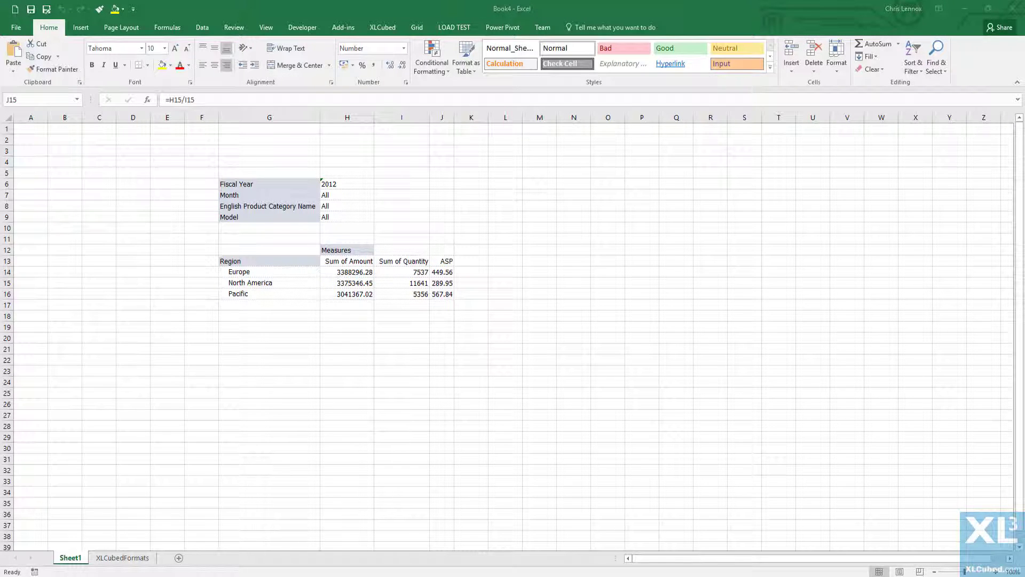
click(448, 284)
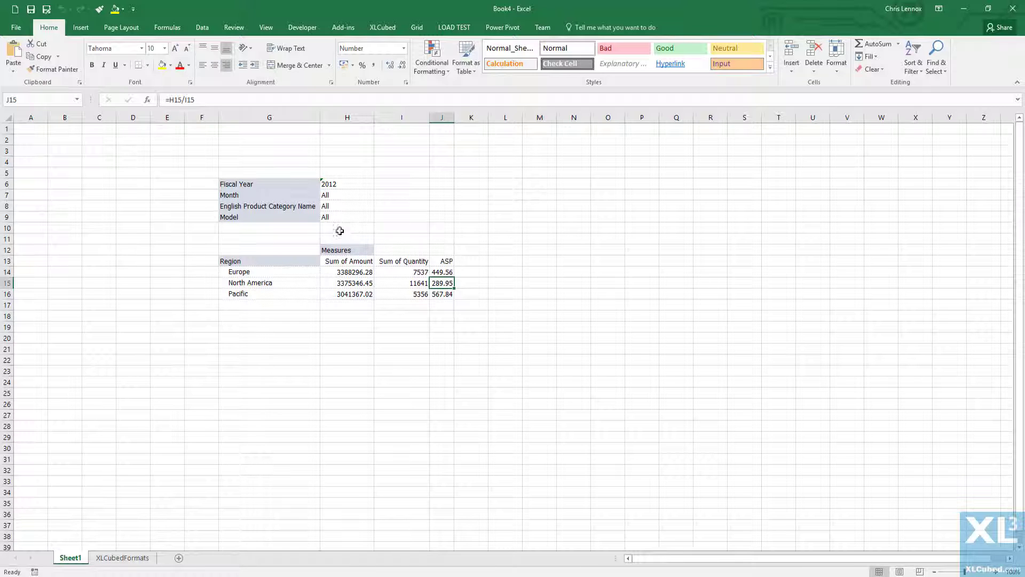
- Try English Product Category Name on rows expanded by category, then return it to filters
drag(340, 231, 315, 261)
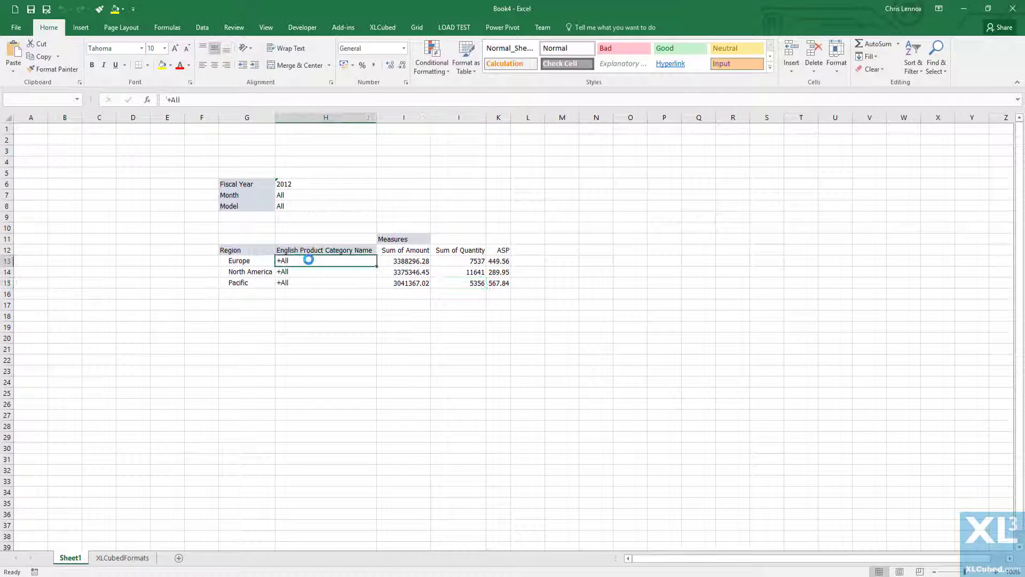
double_click(309, 260)
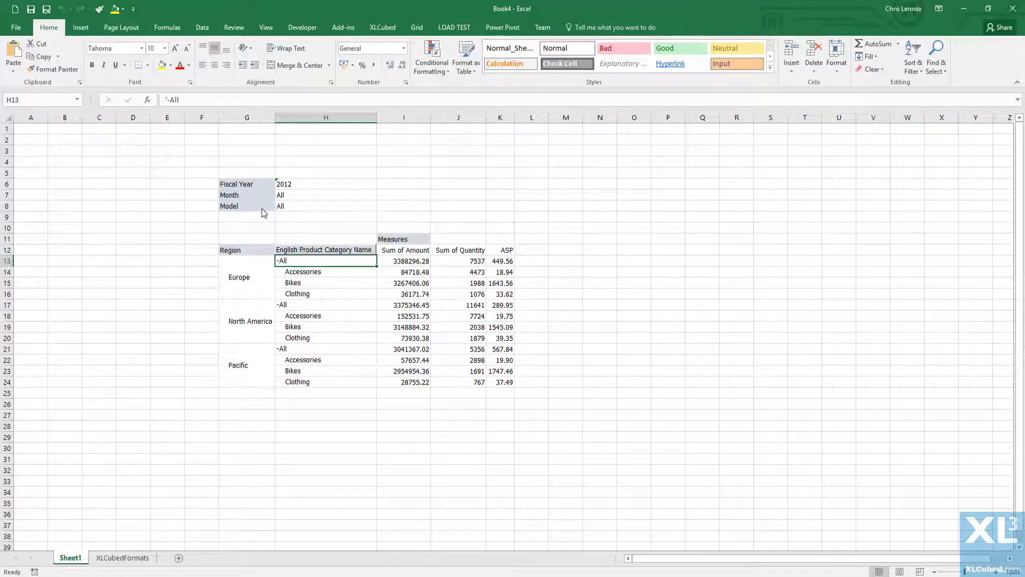
drag(263, 213, 298, 213)
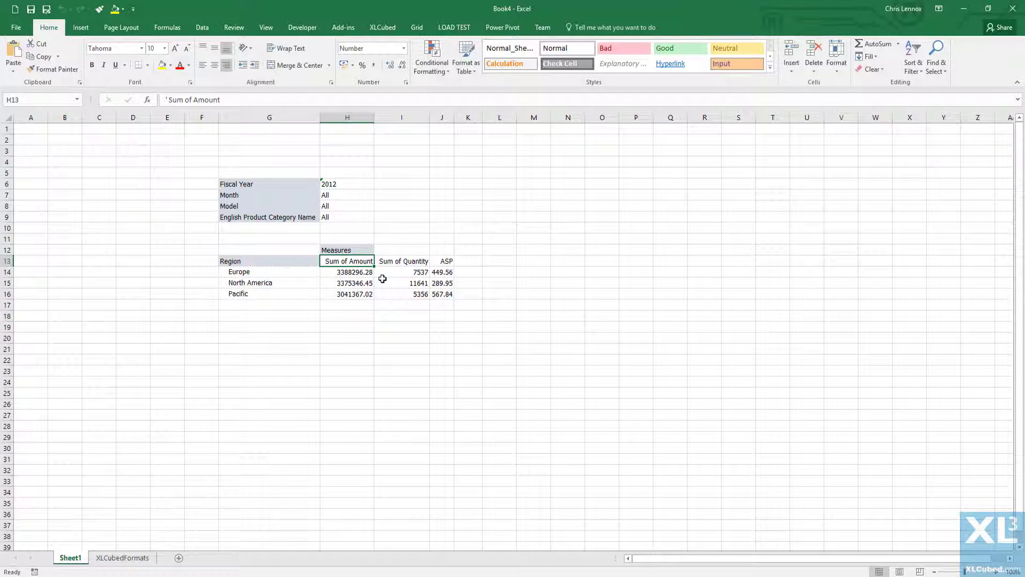
- Start a breakout from Europe's Sum of Amount, positioned at cell L11
click(355, 272)
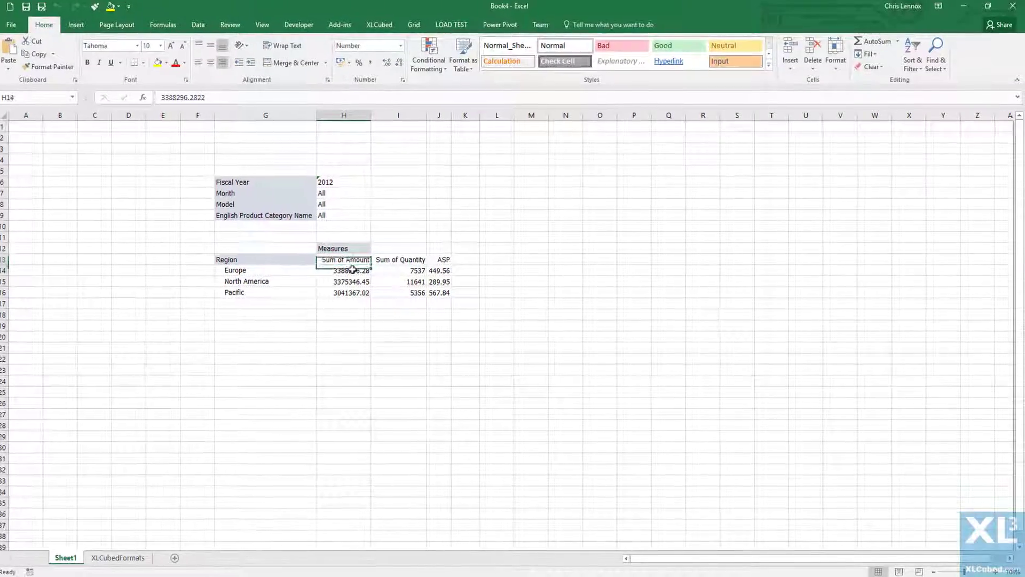
right_click(356, 273)
mouse_move(381, 494)
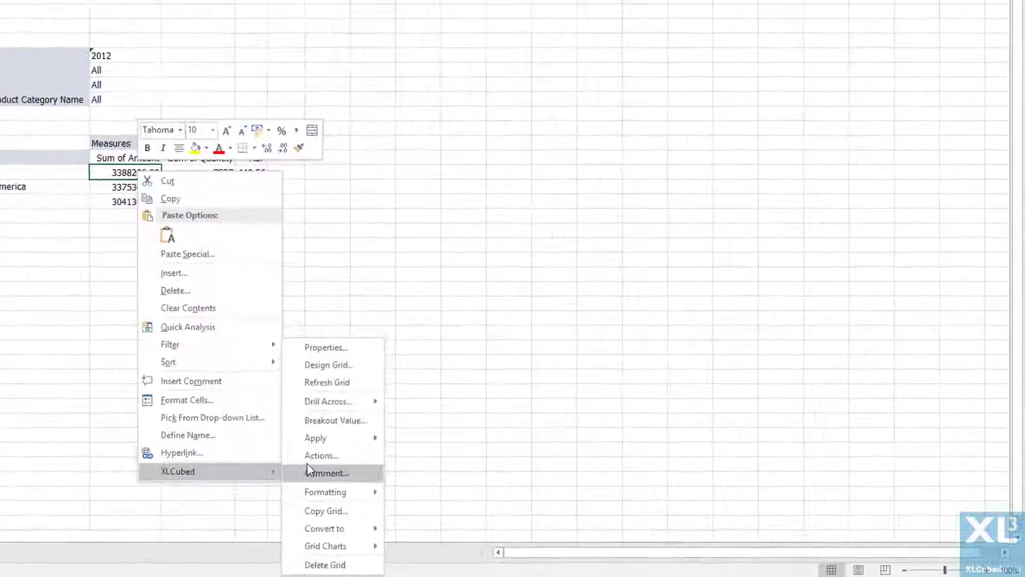
click(336, 421)
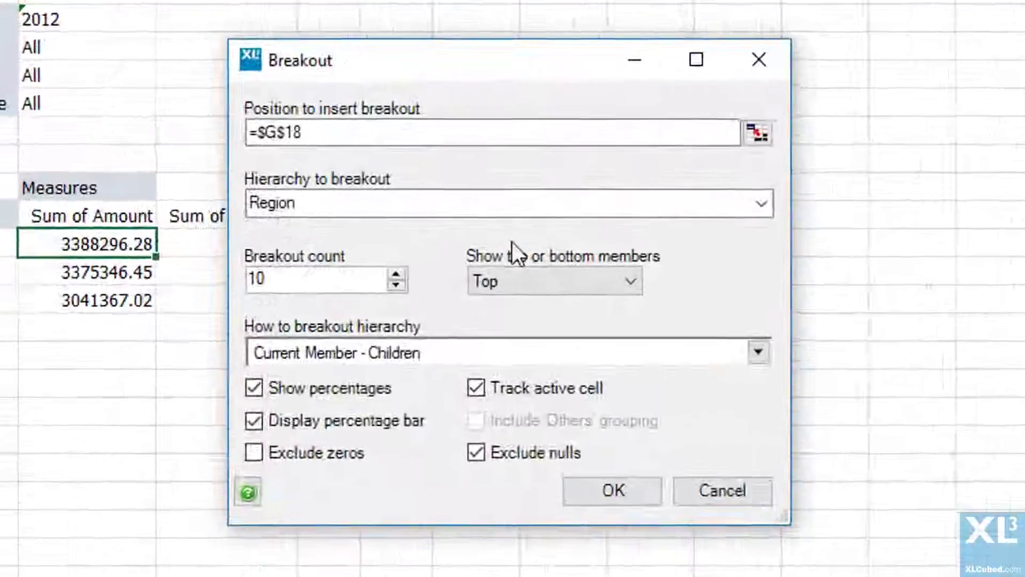
click(757, 133)
click(490, 156)
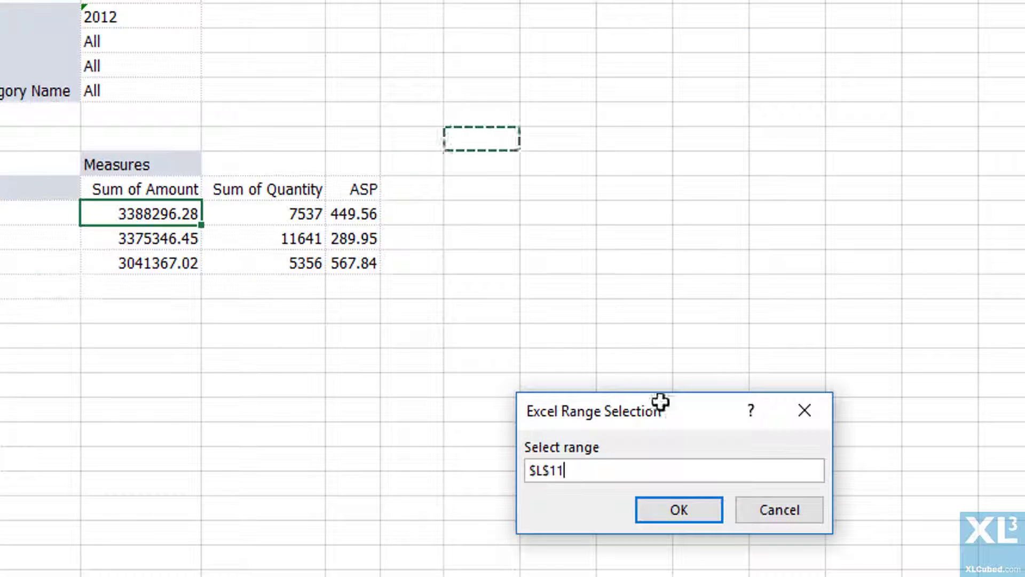
click(680, 519)
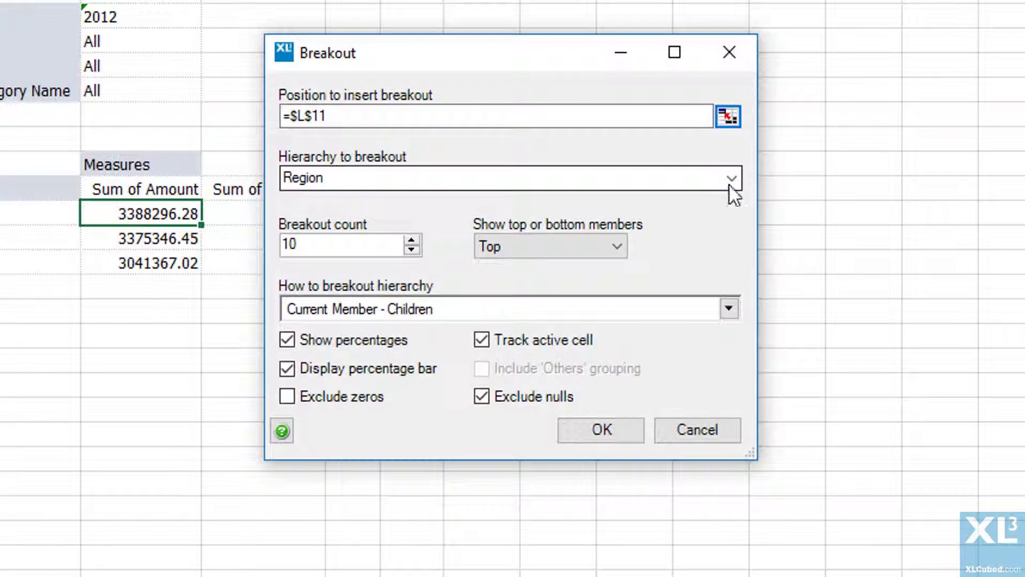
- Break out by Model using Current Member - Children with percentage bars
click(735, 180)
drag(732, 249, 732, 306)
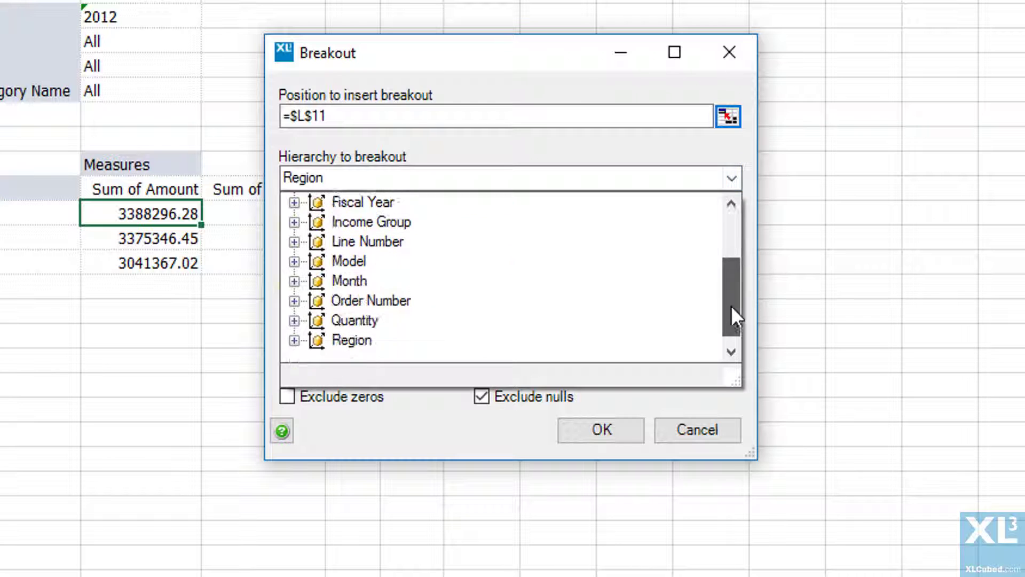
click(344, 261)
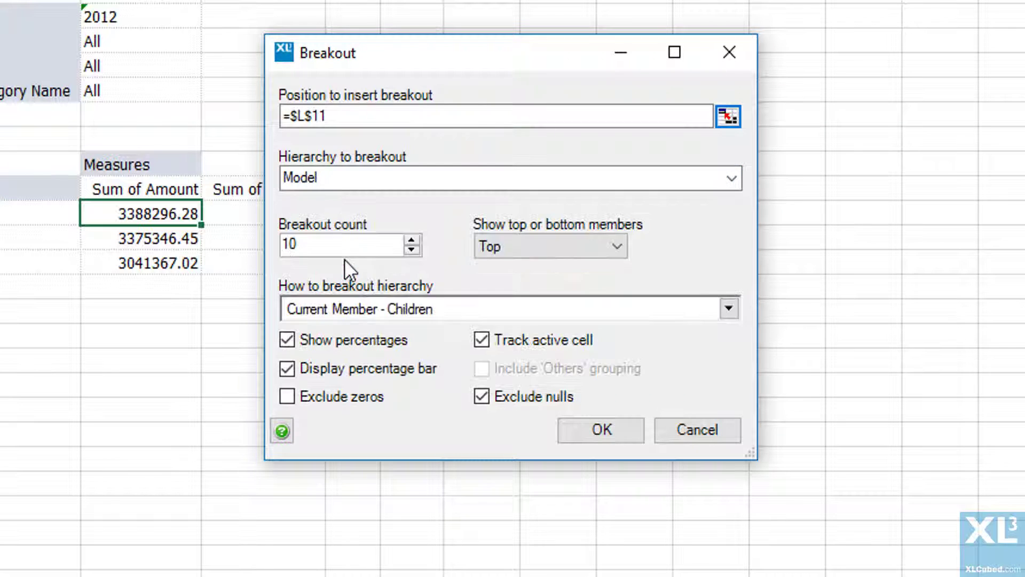
click(656, 319)
click(354, 361)
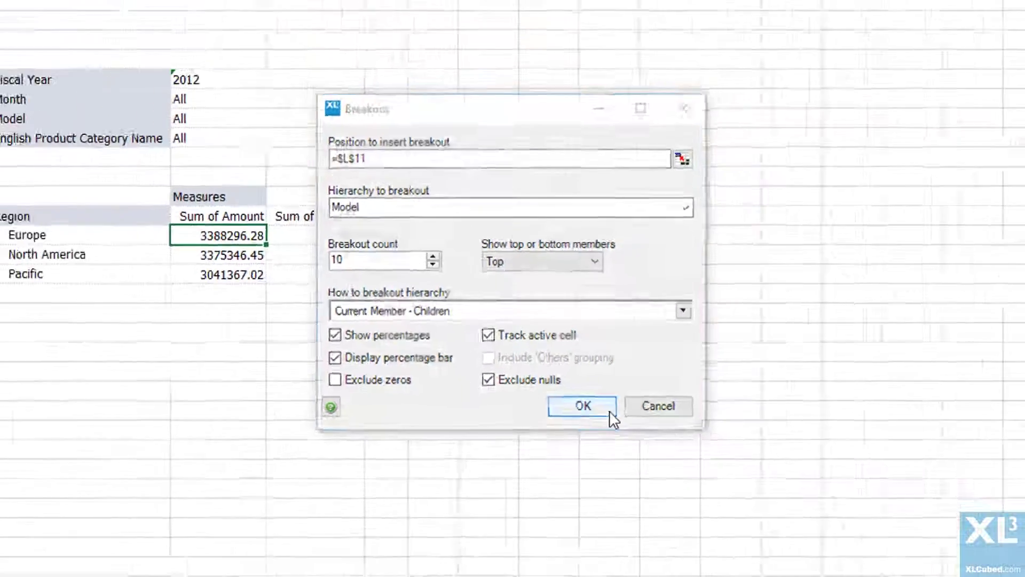
click(635, 435)
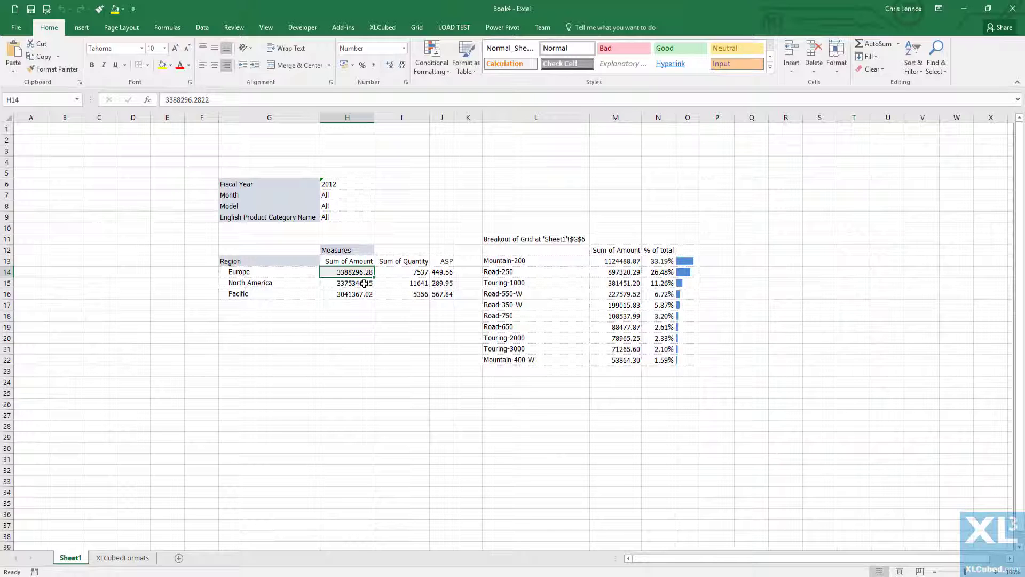
- Select North America (H15), then Pacific (H16), so the Model breakout shows each region's model amounts
click(364, 284)
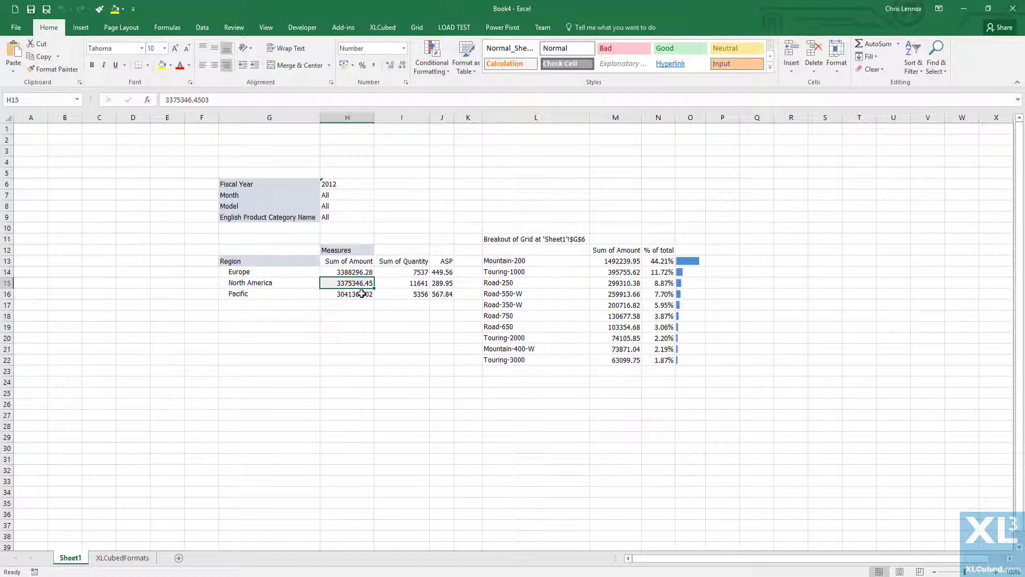
click(362, 294)
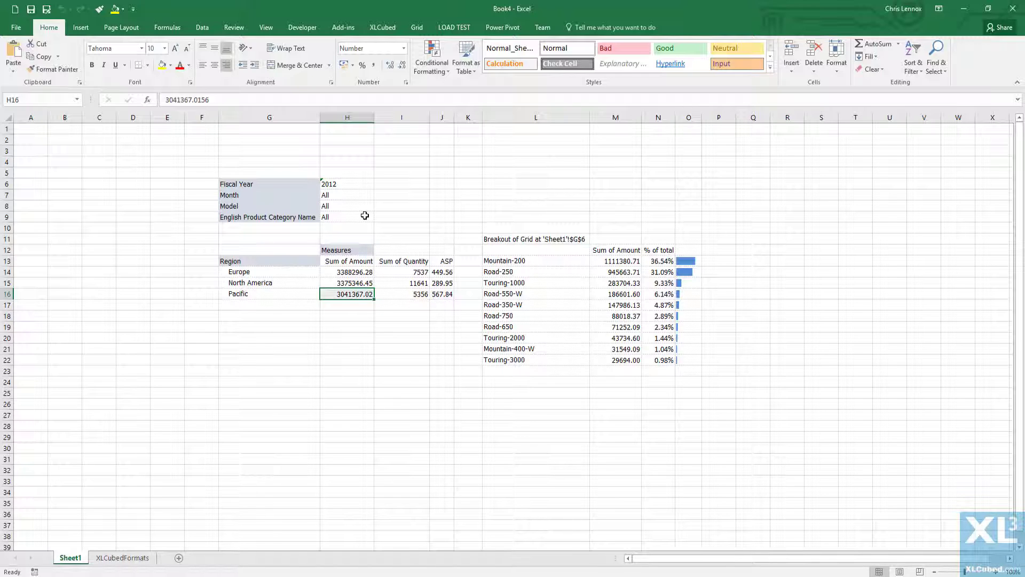
- Enter 2011 in K6 and link the Fiscal Year filter's range to $K$6, removing the fixed 2012 member
click(463, 183)
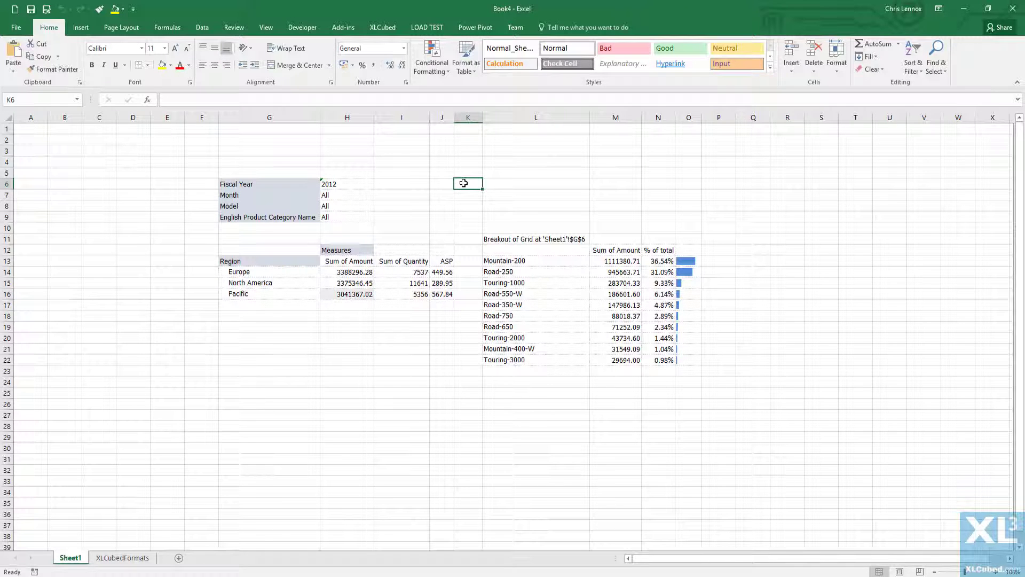
text(2011)
key(Return)
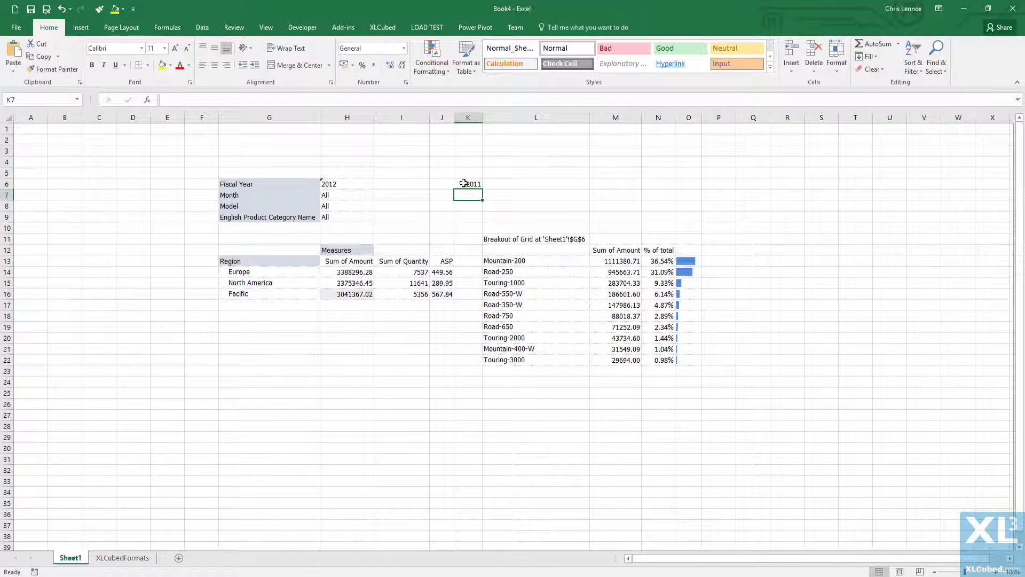
double_click(366, 181)
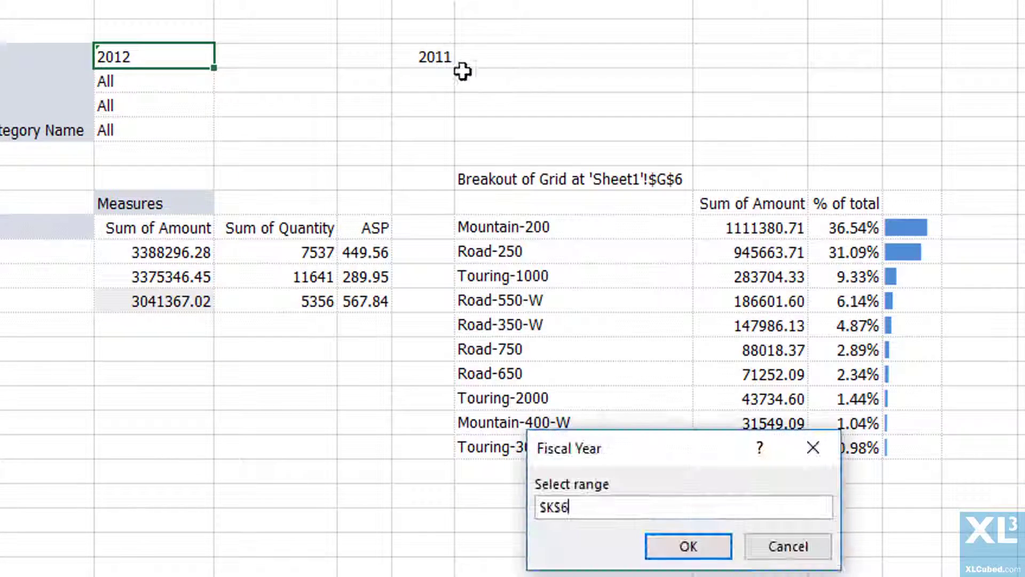
click(446, 63)
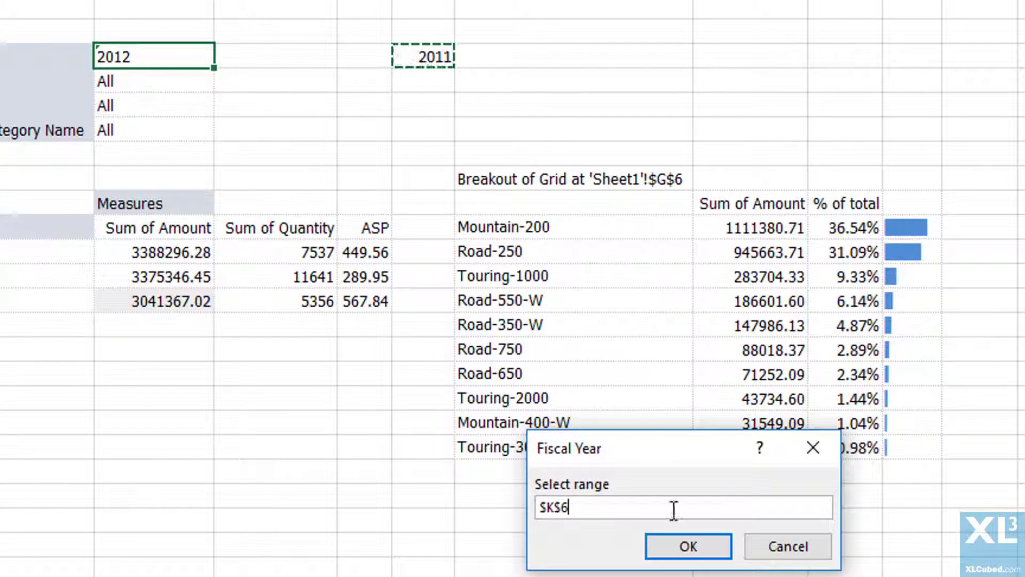
click(682, 553)
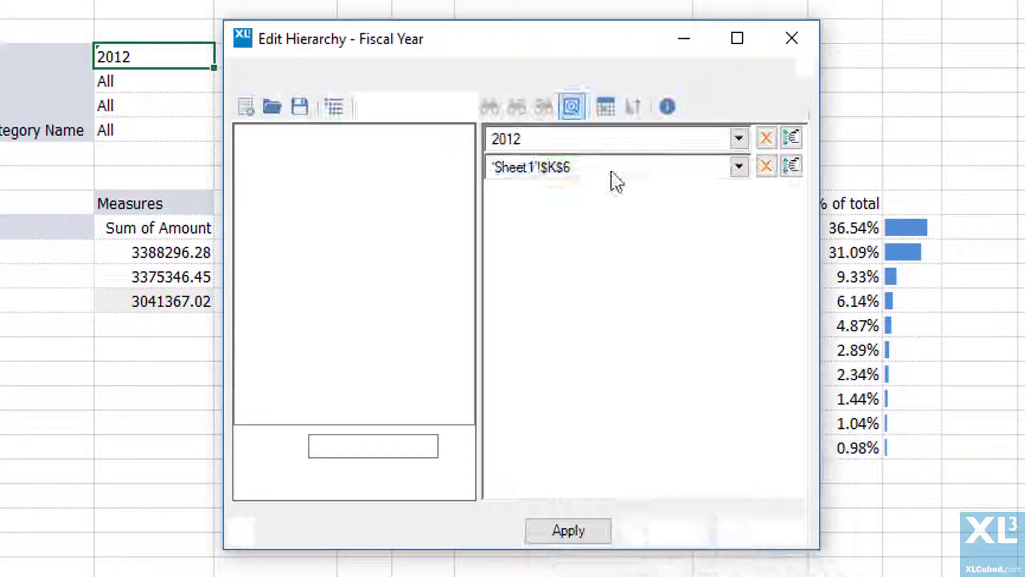
click(767, 138)
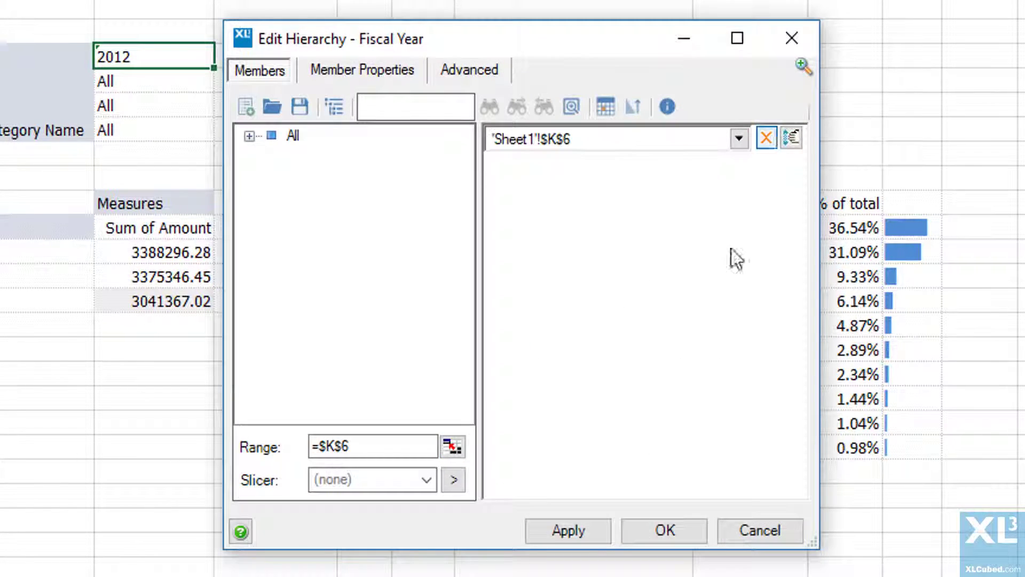
click(649, 527)
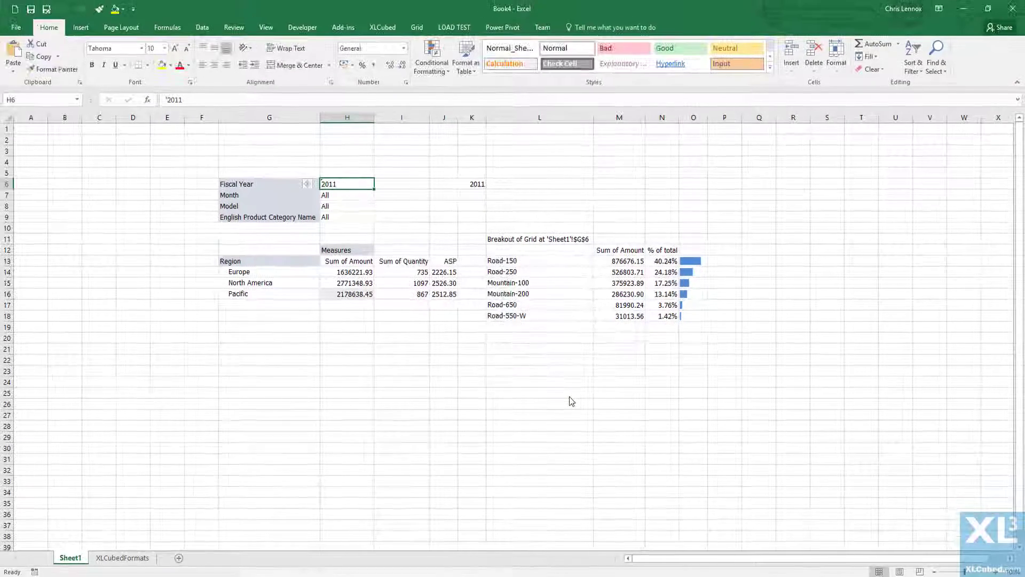
- Change K6 to 2012 so the grid refreshes for that year
click(477, 185)
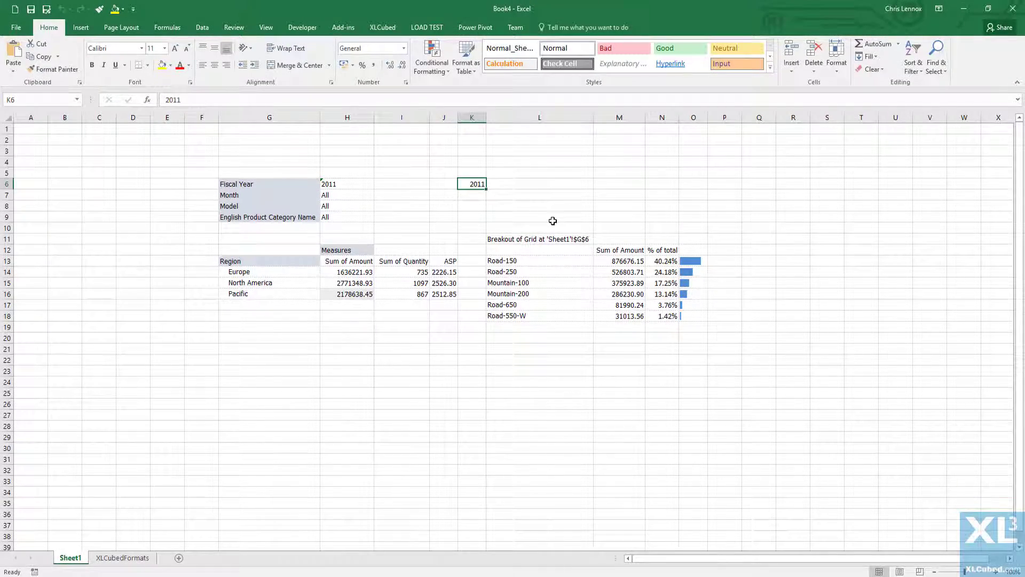
text(2012)
key(Return)
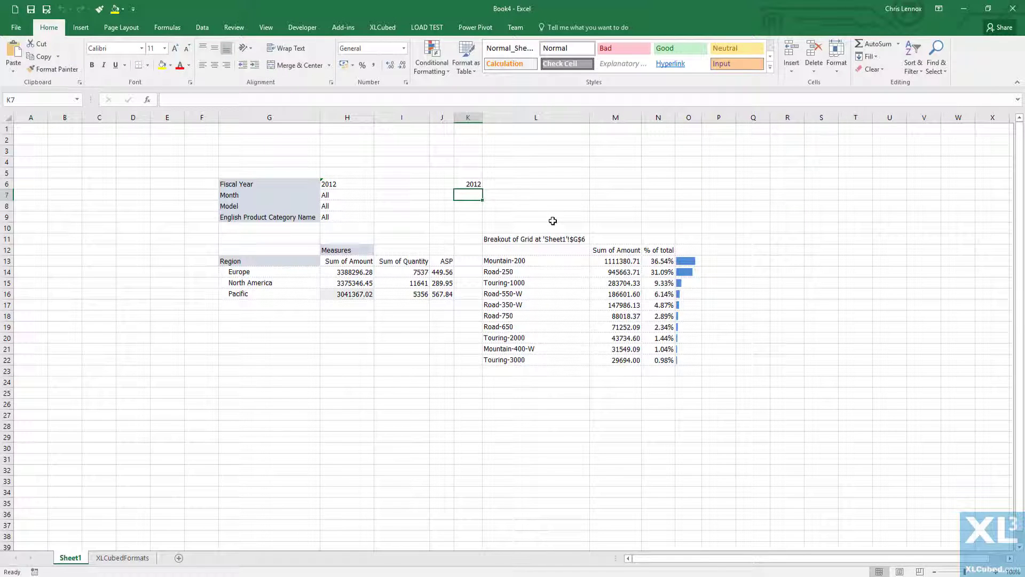
- Turn the category filter in H9 into an XLCubed slicer
right_click(335, 219)
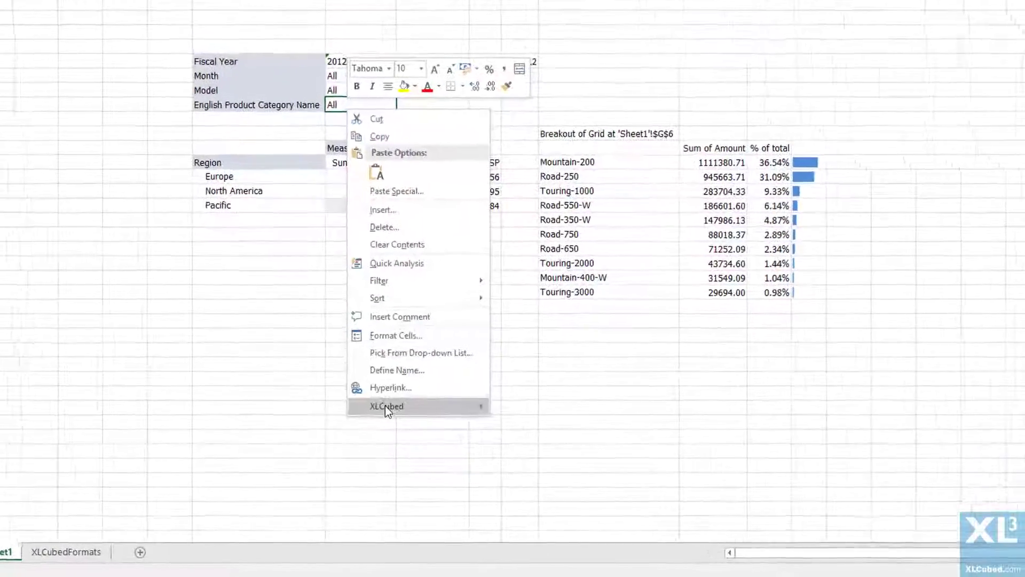
mouse_move(377, 438)
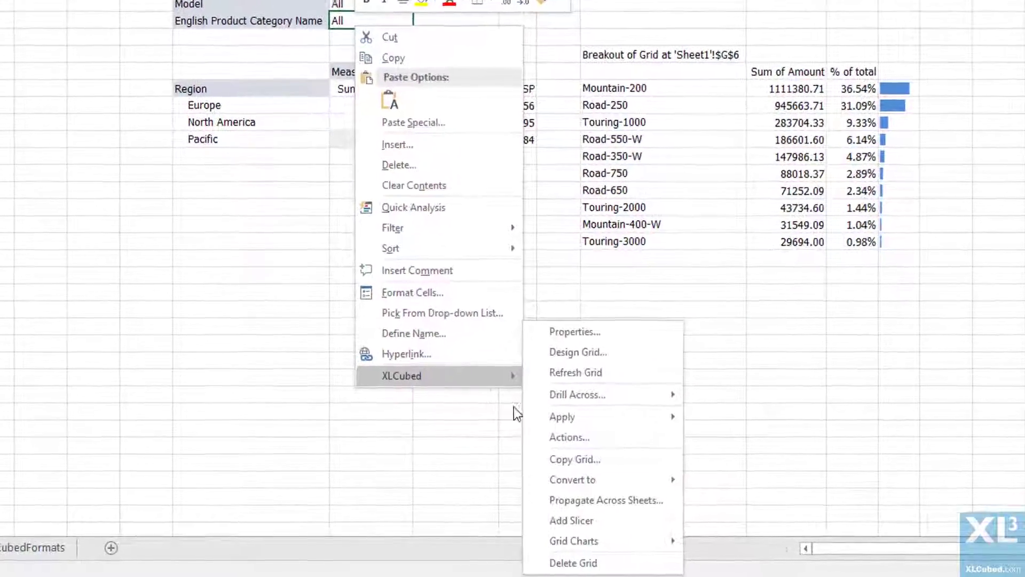
click(641, 519)
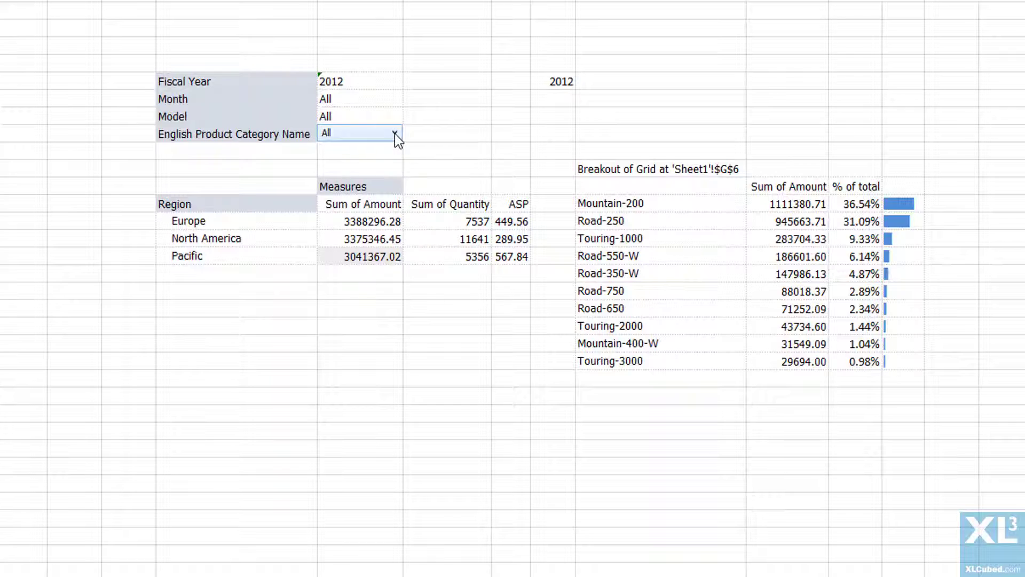
- Set the category slicer to Bikes and show Europe's bike models in the breakout
click(395, 133)
click(328, 151)
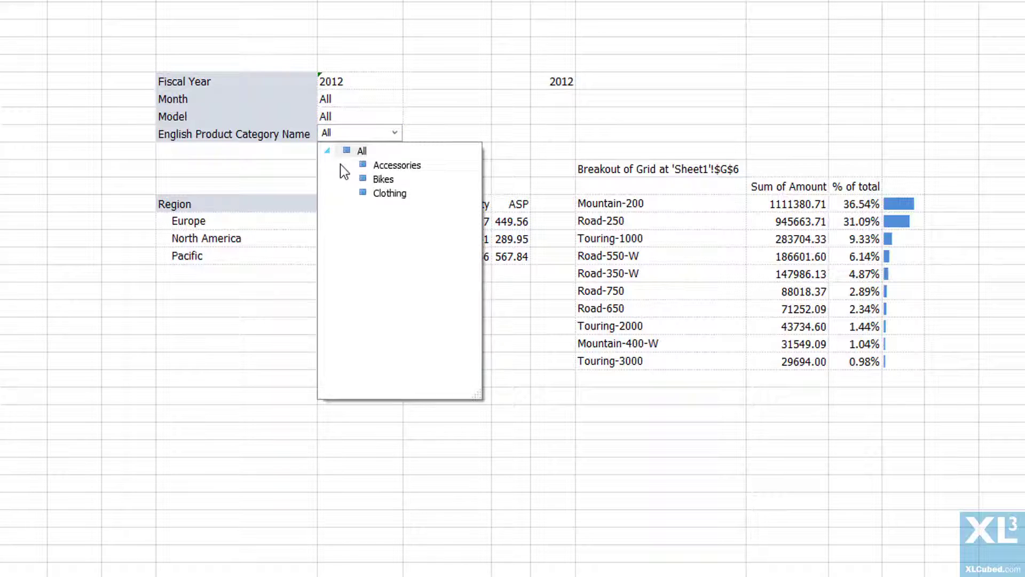
click(382, 182)
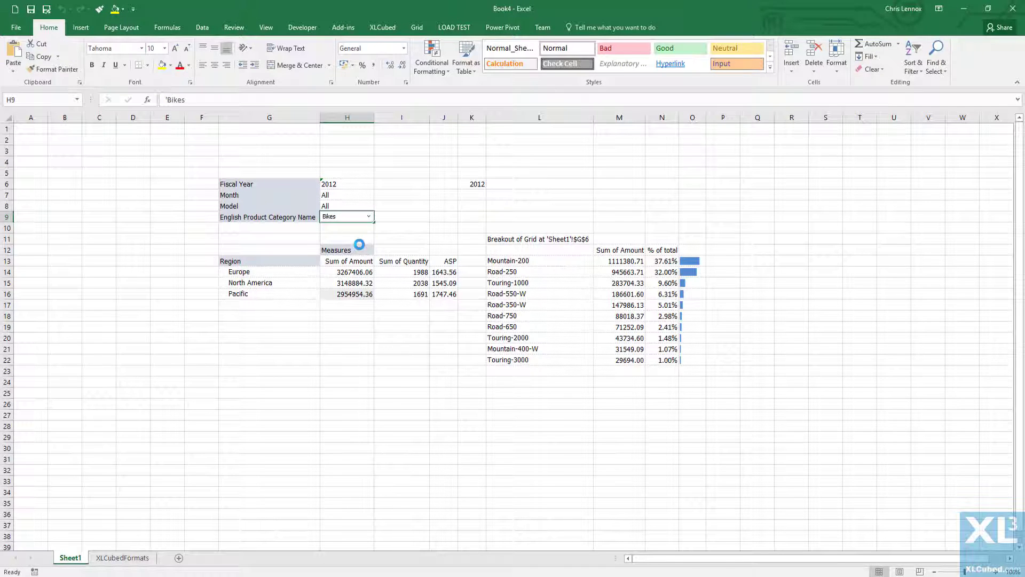
click(362, 273)
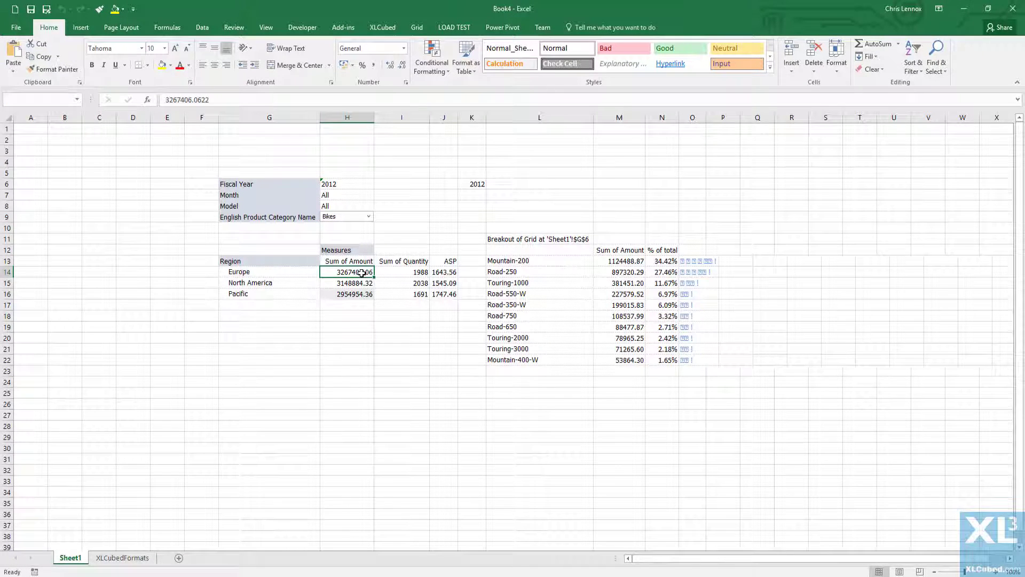